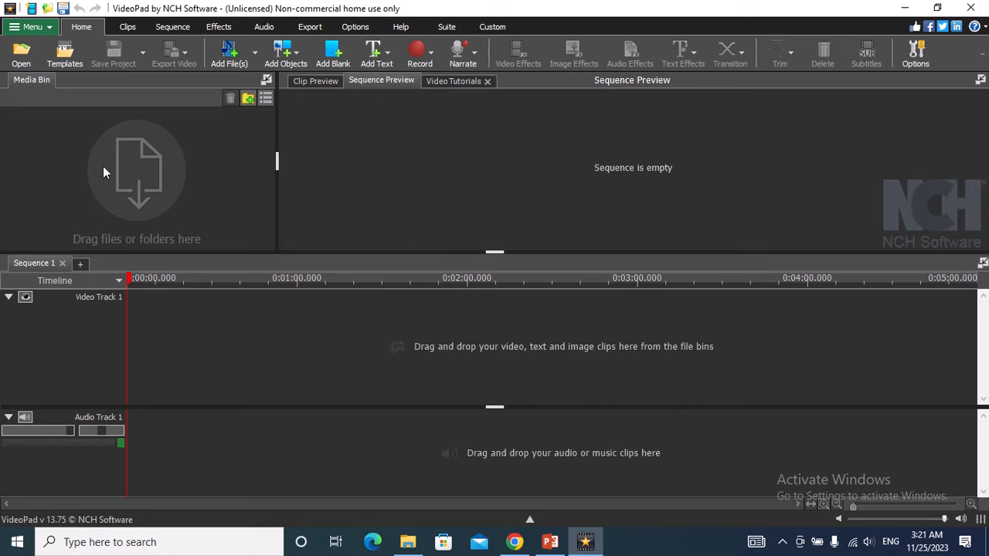
# Open the Media1 video from Local Disk (E:) and trim the end of its timeline clip to 0:01:00.656.
pyautogui.click(33, 58)
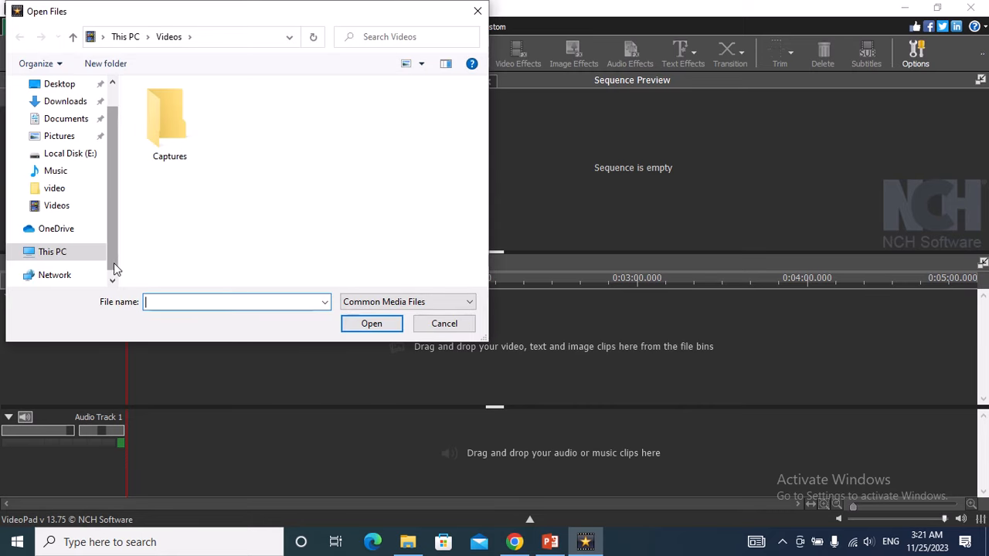
pyautogui.click(82, 155)
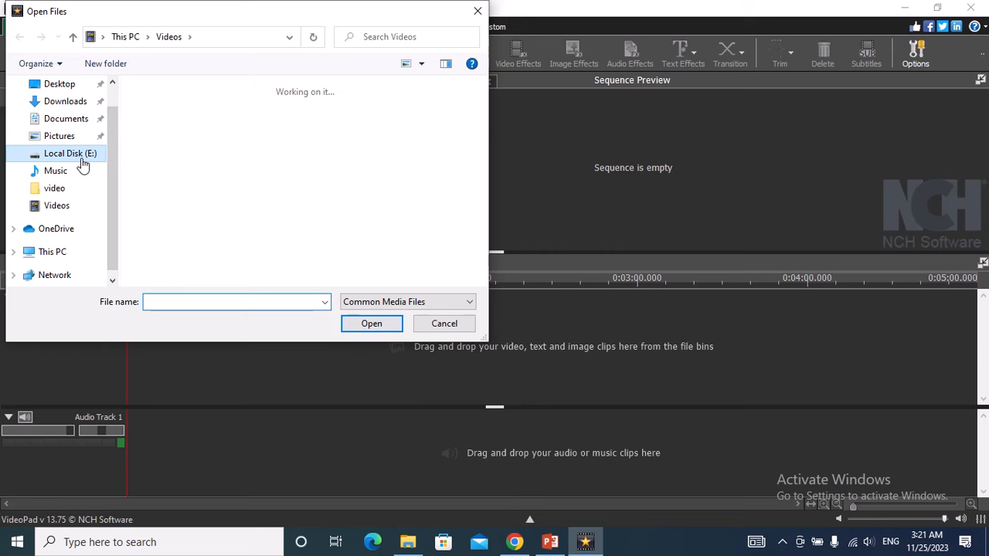
pyautogui.click(168, 159)
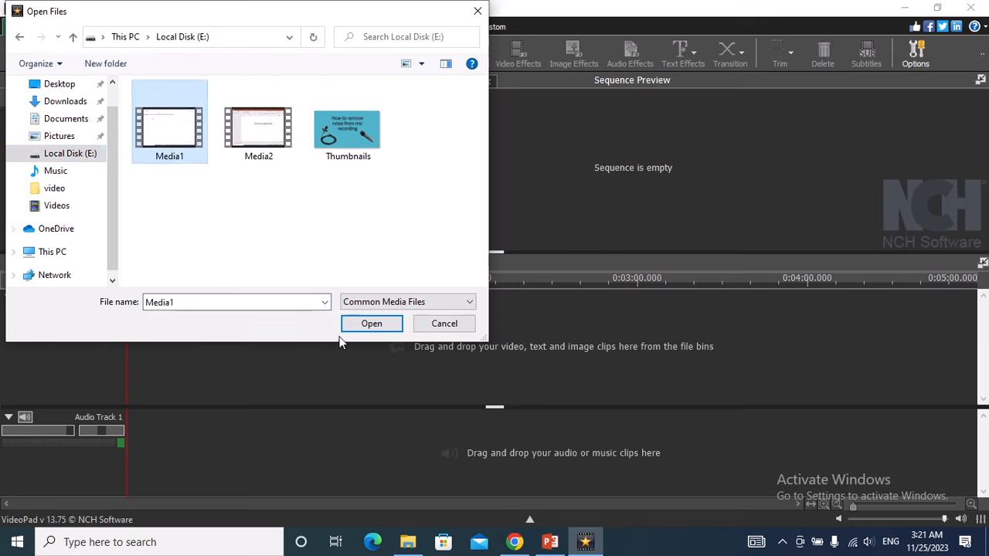
pyautogui.click(362, 323)
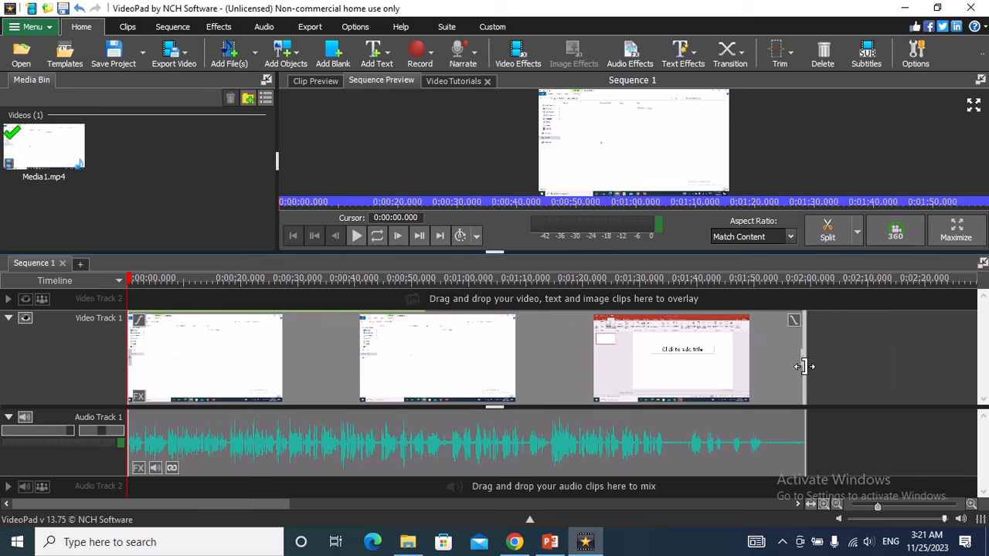
pyautogui.moveTo(804, 366); pyautogui.dragTo(469, 385)
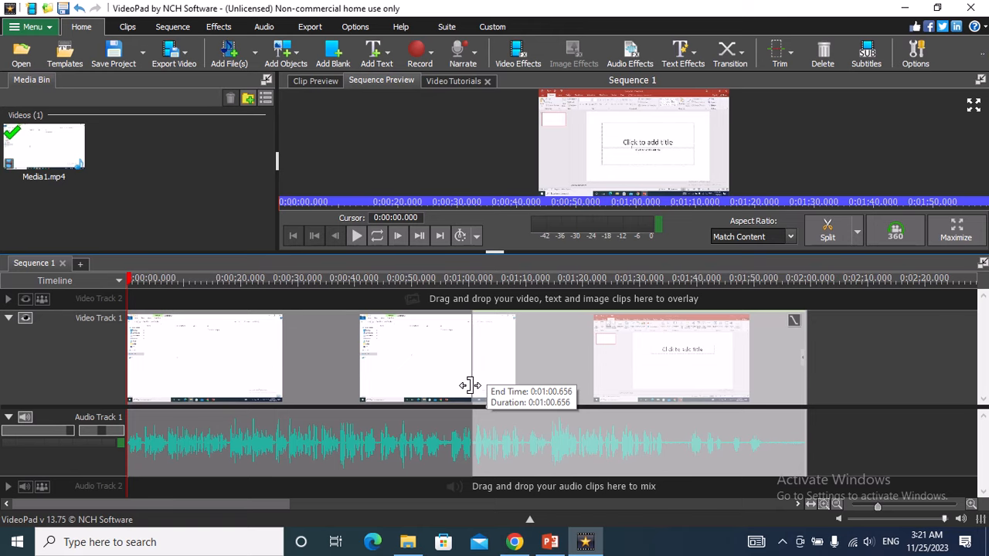
pyautogui.moveTo(472, 385); pyautogui.dragTo(472, 385)
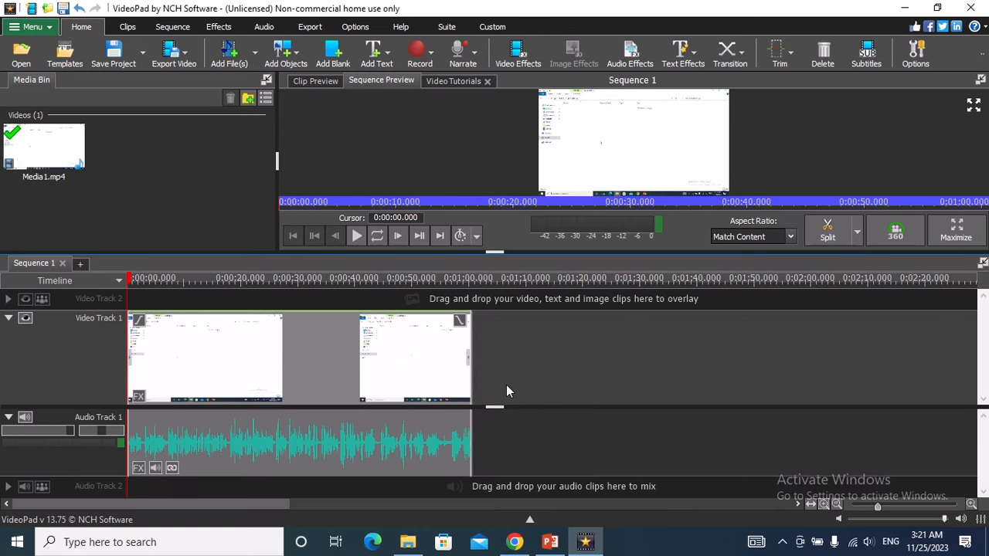
# Import the Media2 video from Local Disk (E:) and place it on Video Track 1 directly after the Media1 clip.
pyautogui.click(25, 58)
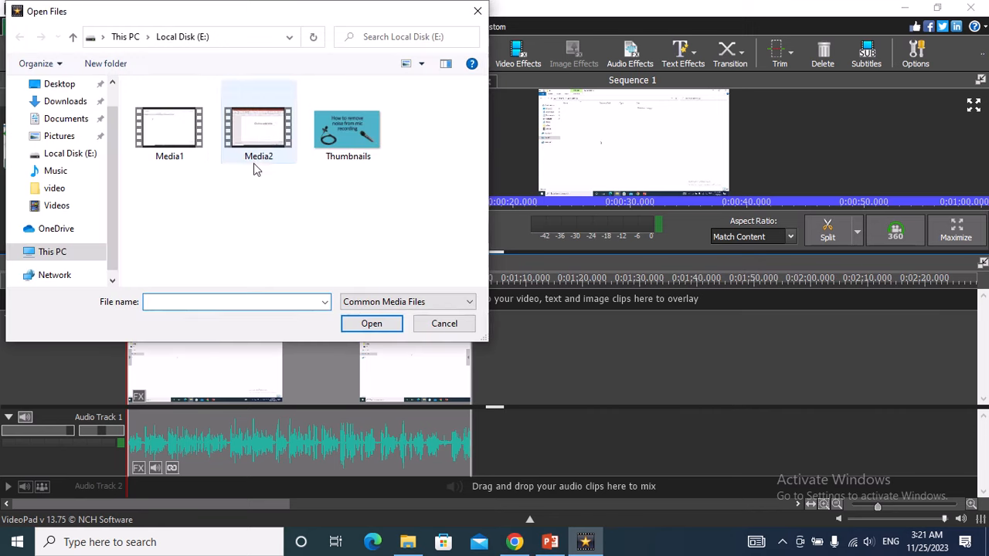
pyautogui.click(259, 137)
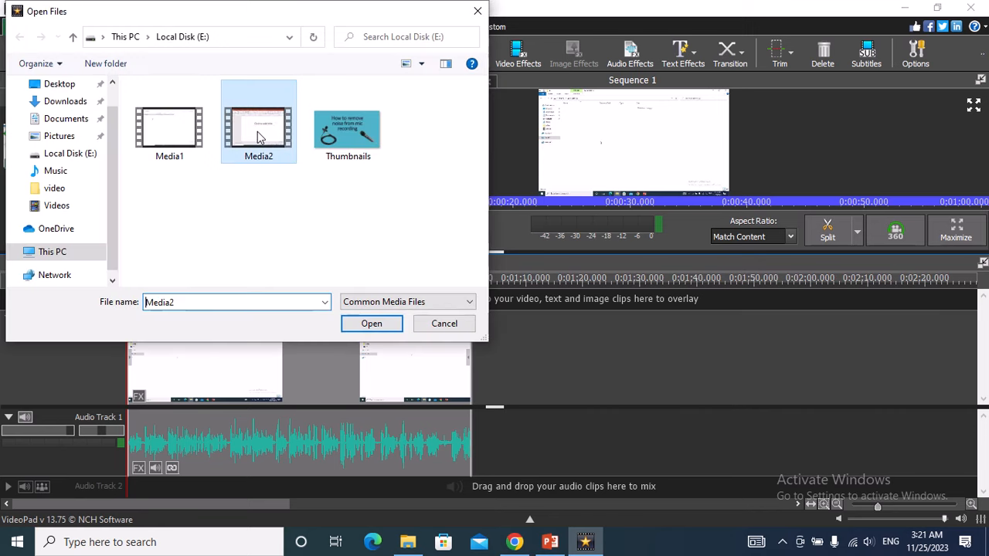
pyautogui.click(371, 324)
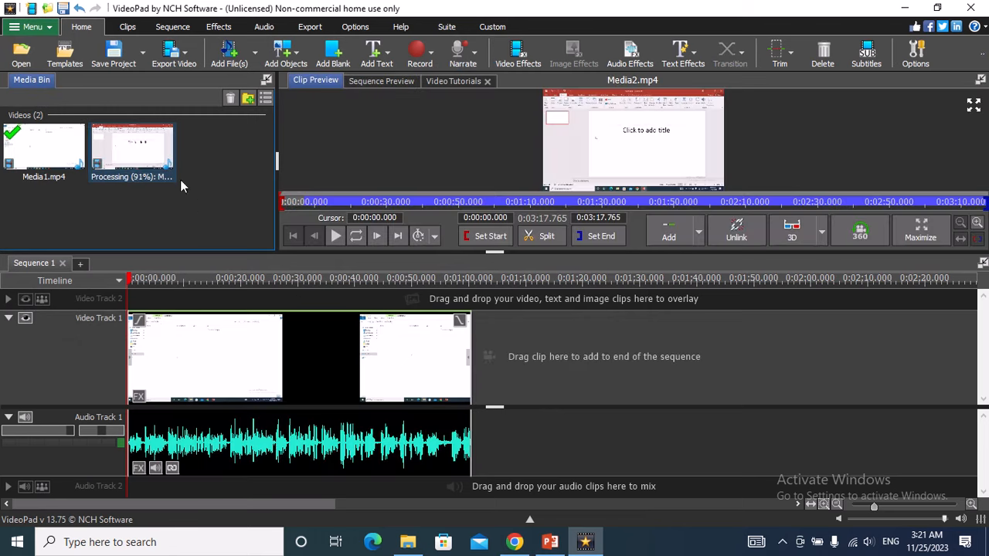
pyautogui.click(145, 170)
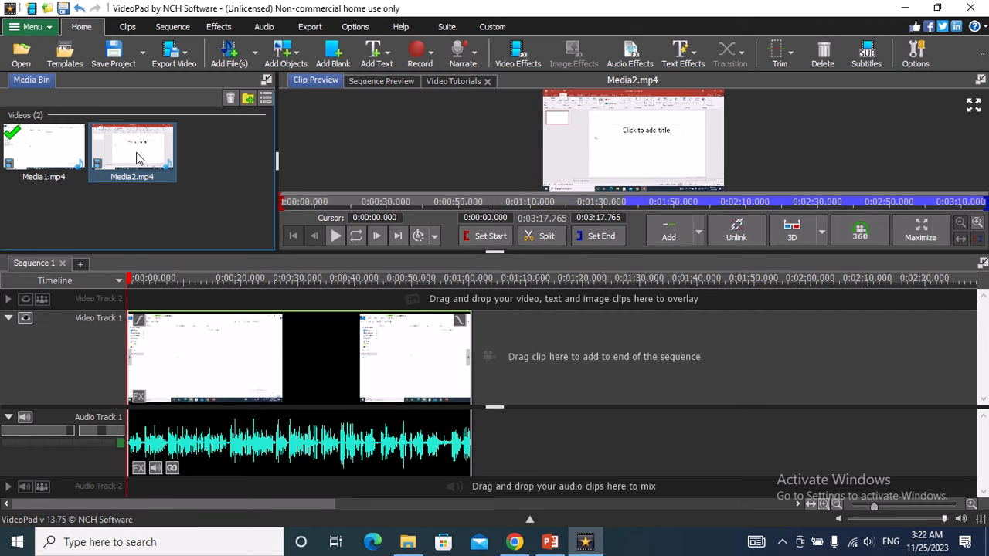
pyautogui.moveTo(139, 159); pyautogui.dragTo(526, 359)
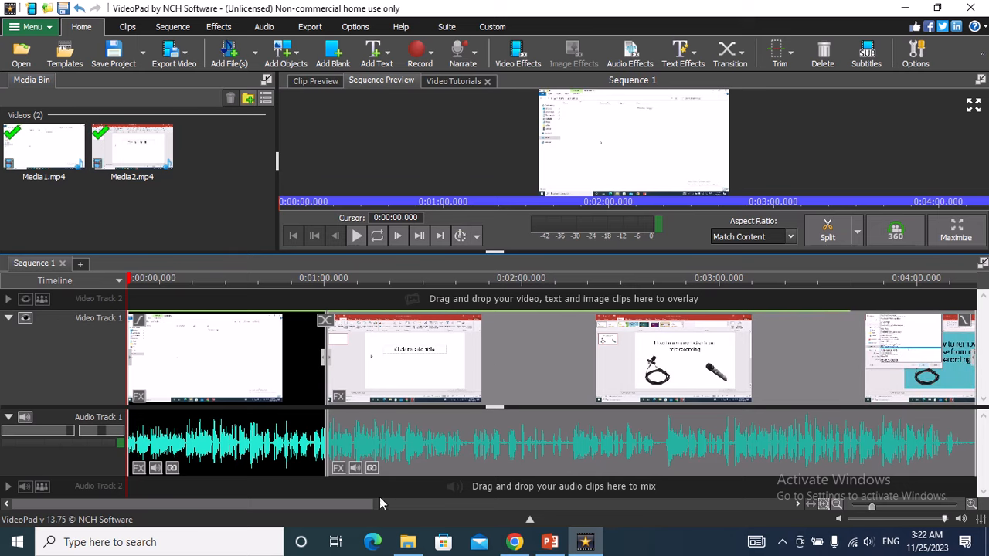
# Mute the audio of the Media2 clip through its clip volume settings.
pyautogui.moveTo(358, 506); pyautogui.dragTo(448, 506)
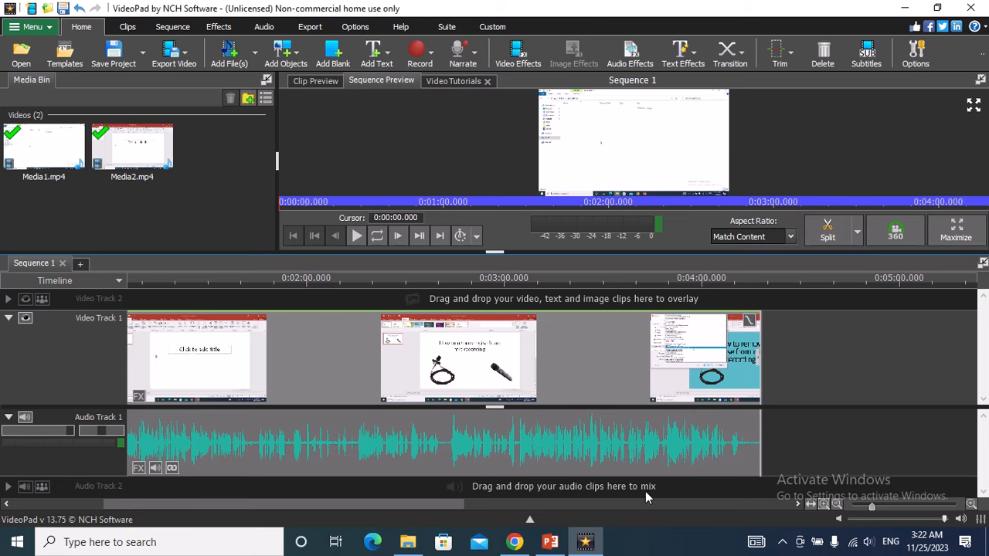
pyautogui.click(156, 468)
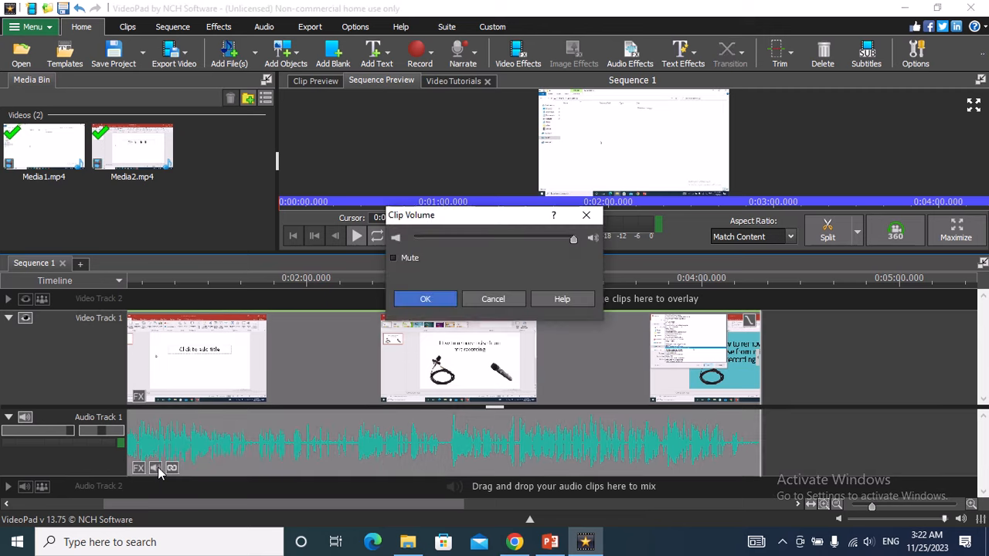
pyautogui.click(409, 262)
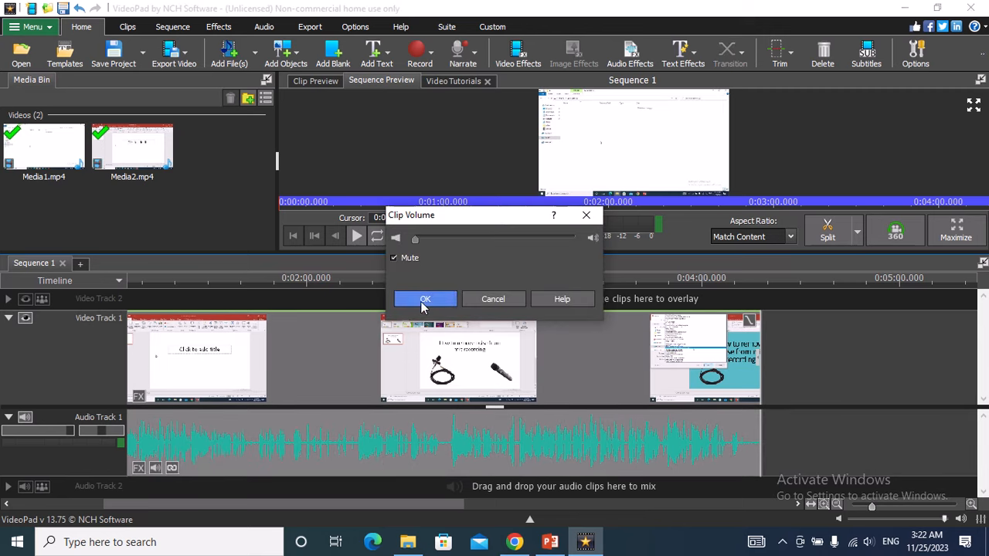
pyautogui.click(418, 298)
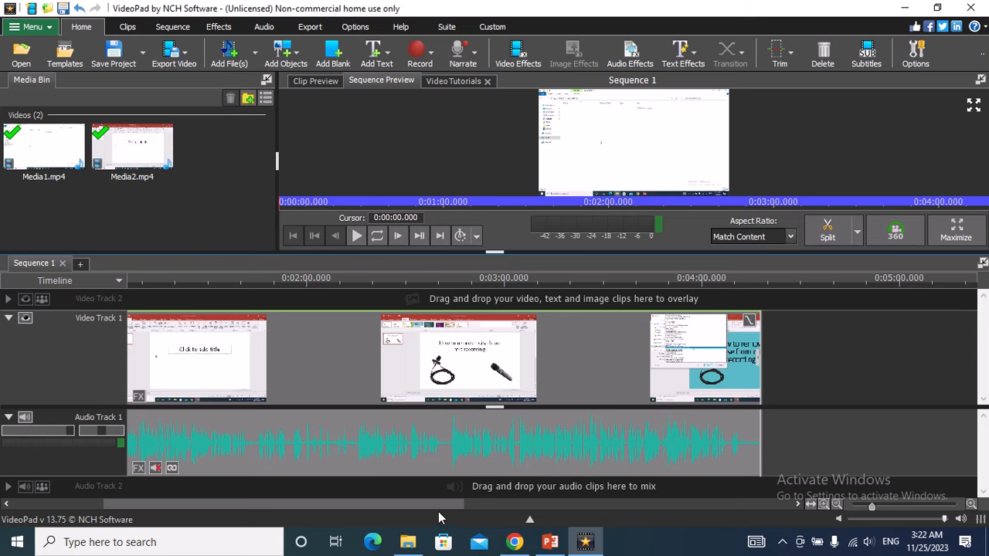
# Mute the audio of the Media1 clip through its clip volume settings.
pyautogui.moveTo(441, 510); pyautogui.dragTo(214, 492)
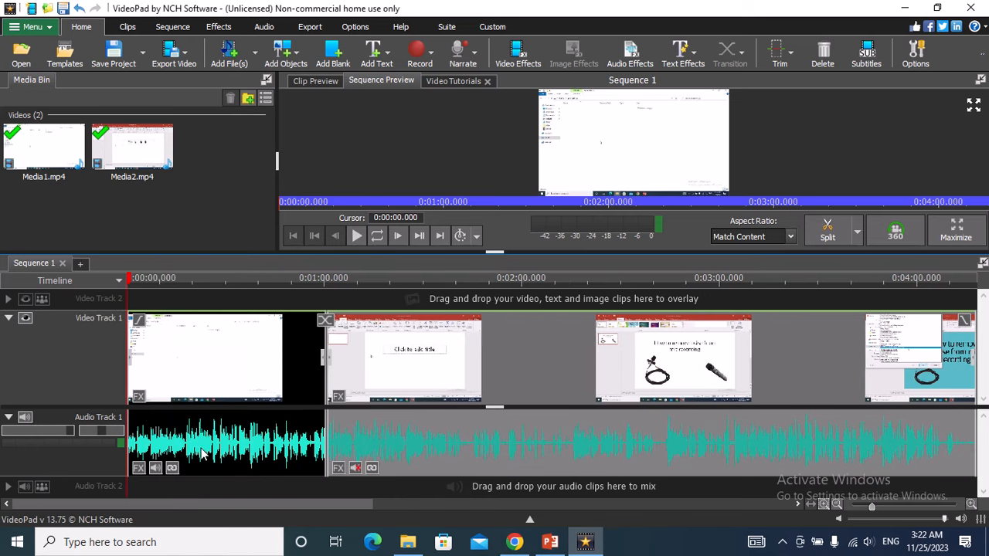
pyautogui.click(202, 455)
pyautogui.click(157, 469)
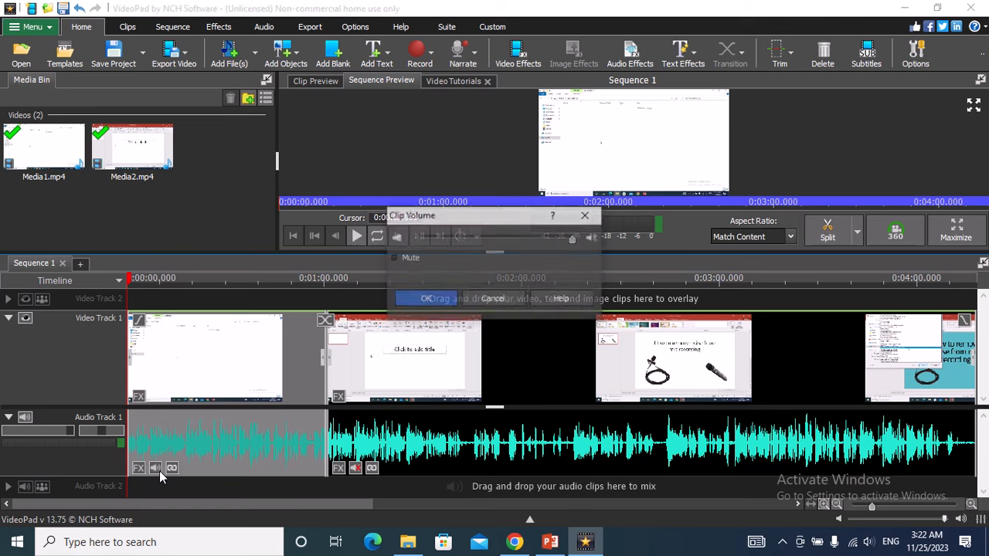
pyautogui.click(409, 259)
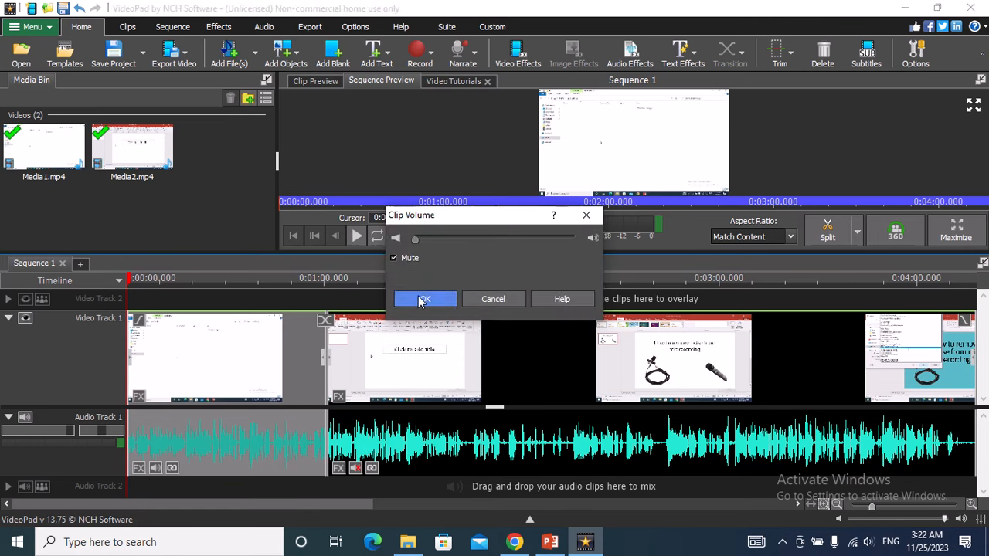
pyautogui.click(423, 299)
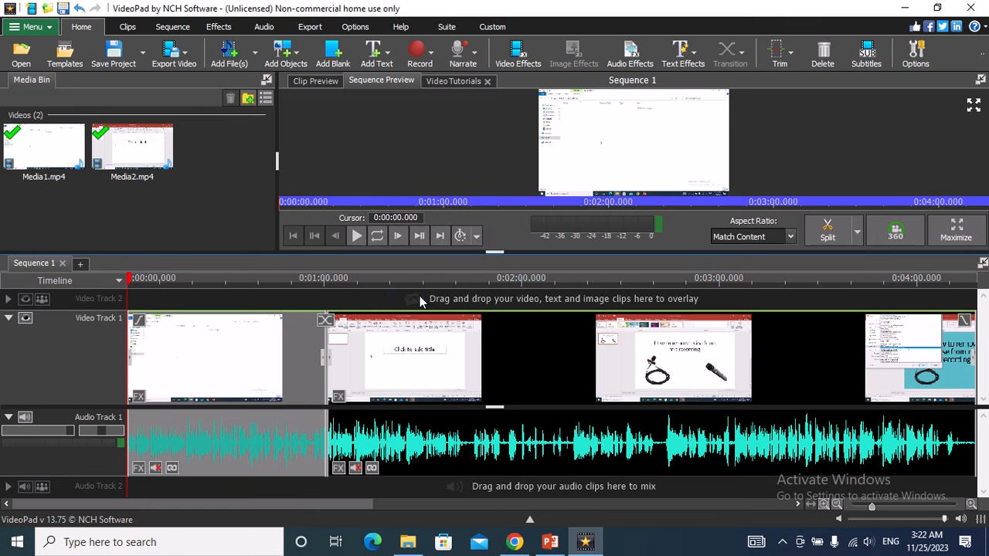
# Import the "0013. Cinematic Ambient" MP3 from the Downloads folder into the project.
pyautogui.click(25, 58)
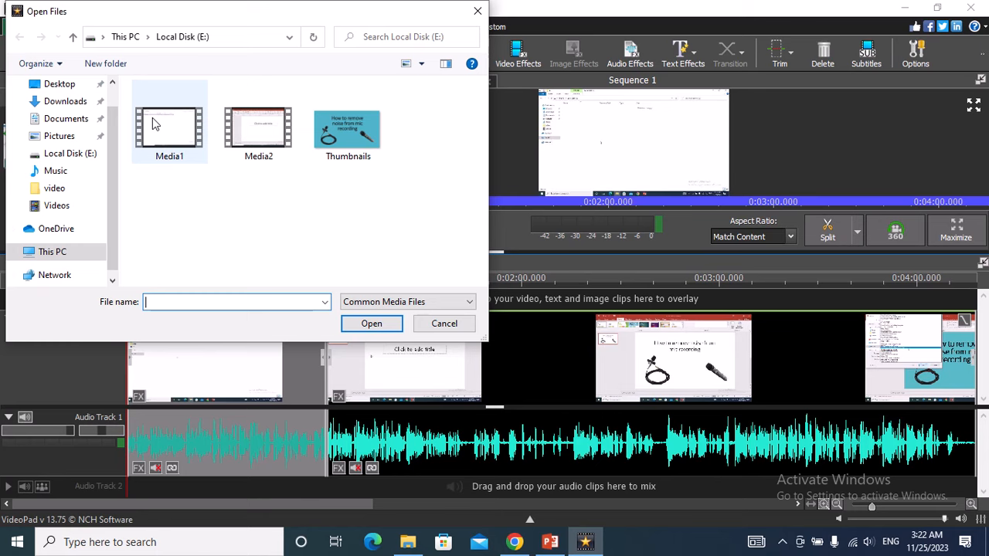
pyautogui.click(63, 105)
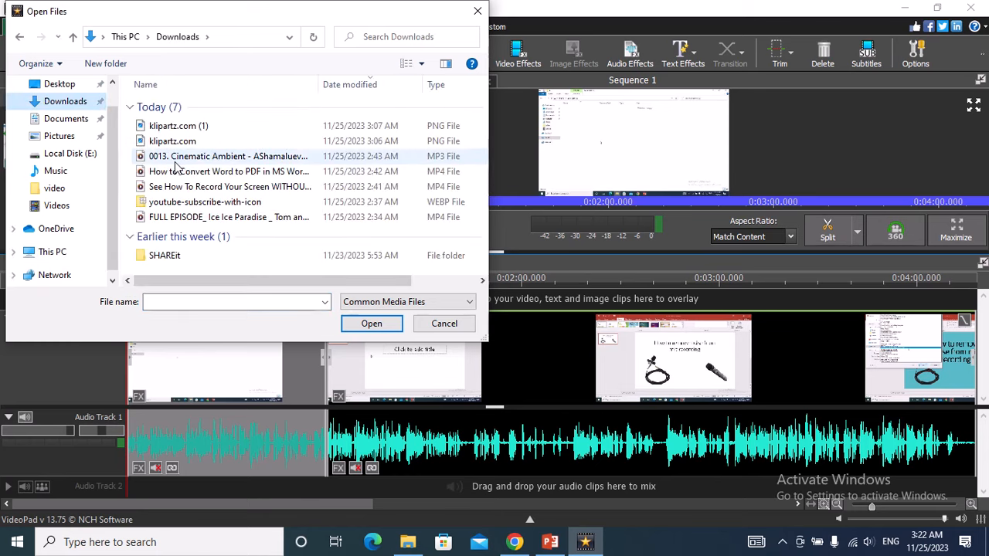
pyautogui.click(177, 157)
pyautogui.click(368, 326)
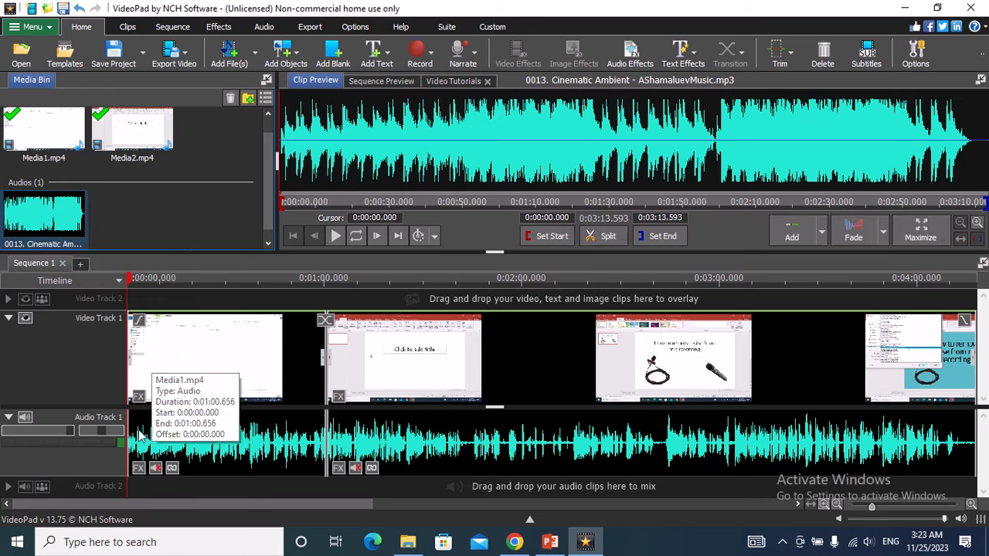
# Mute the whole of Audio Track 1.
pyautogui.click(24, 420)
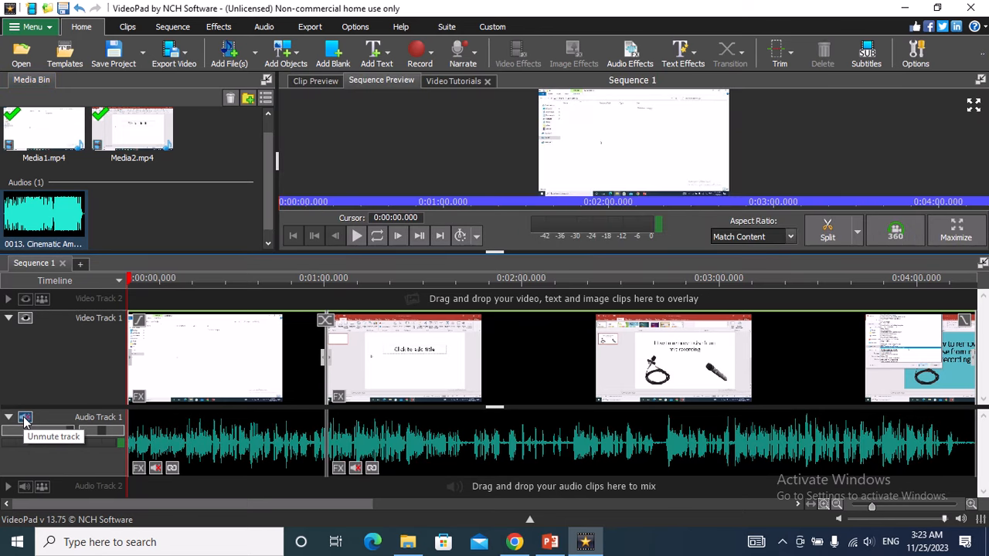
pyautogui.click(24, 419)
pyautogui.click(24, 419)
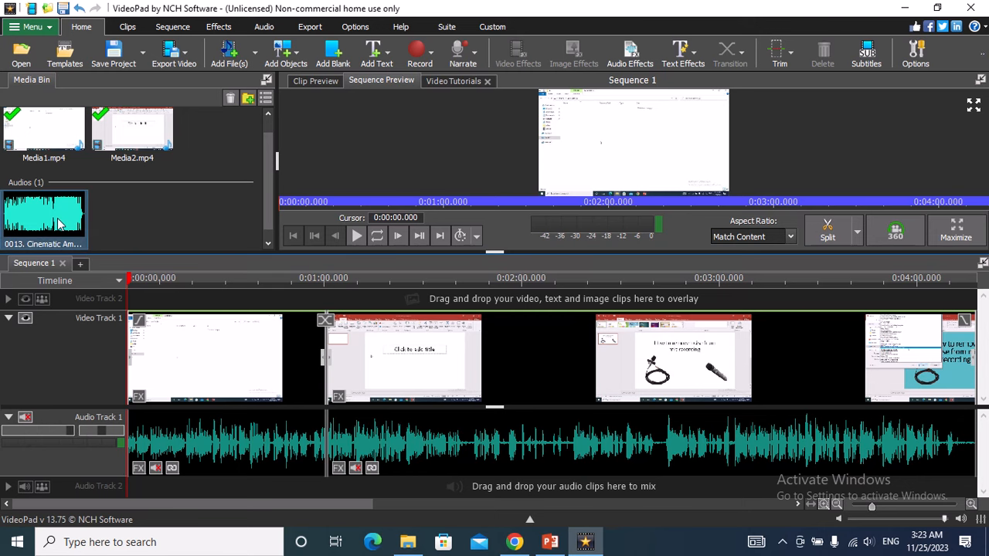
# Place the Cinematic Ambient music on a new audio track below Audio Track 1, starting at 0:00:00.000.
pyautogui.moveTo(58, 224); pyautogui.dragTo(165, 492)
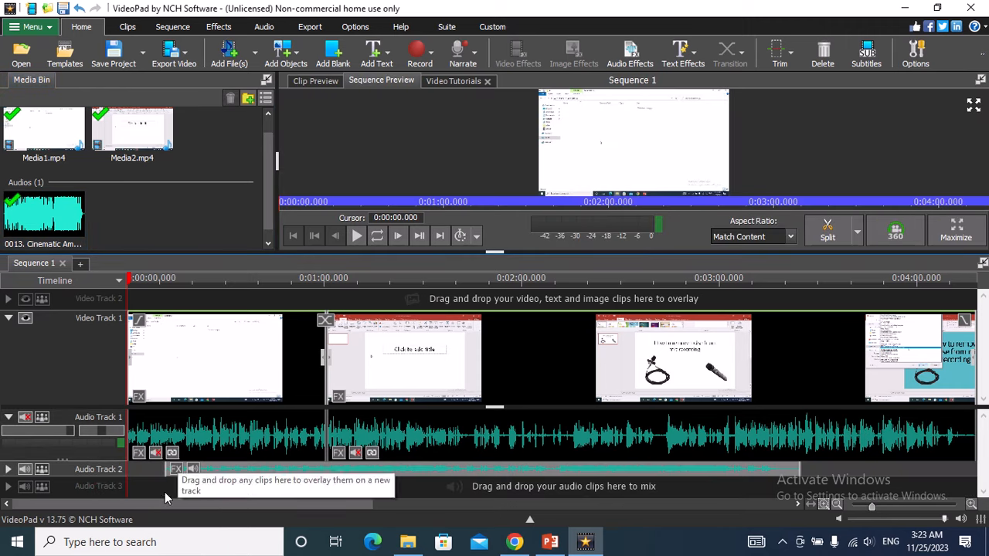
pyautogui.moveTo(233, 470); pyautogui.dragTo(191, 469)
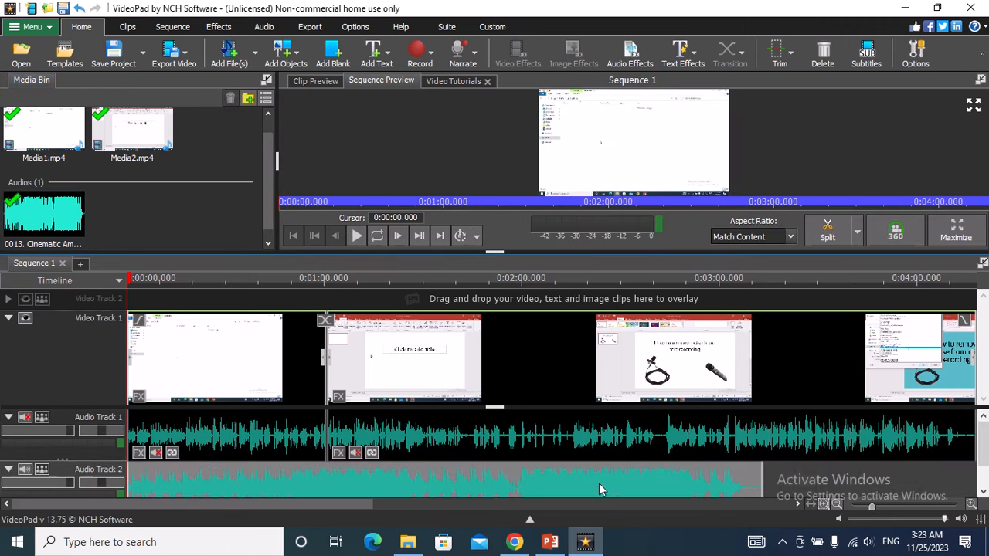
# Paste a second Cinematic Ambient clip directly after the first on Audio Track 2 and trim its end to the video's end at 0:04:18.420.
pyautogui.scroll(-1, 734, 485)
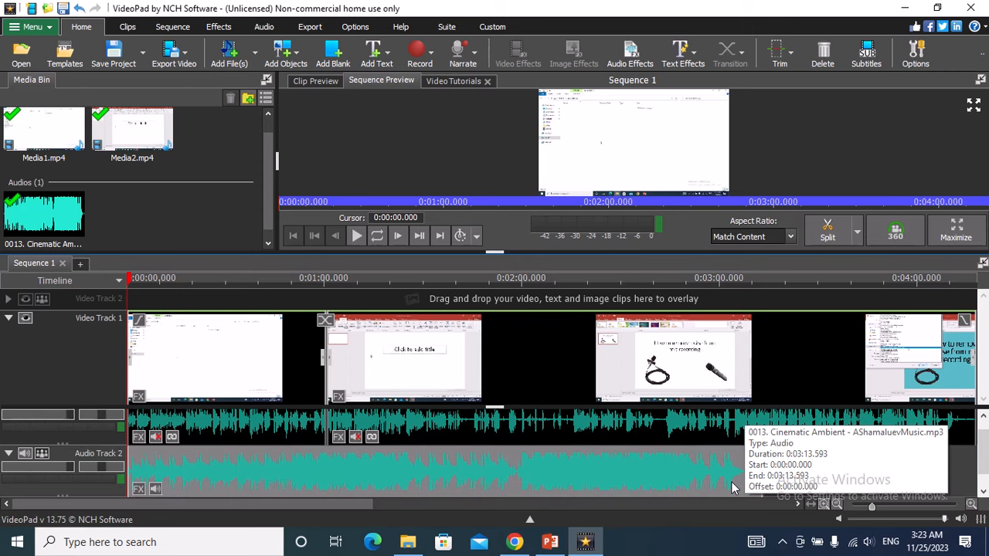
pyautogui.click(805, 485)
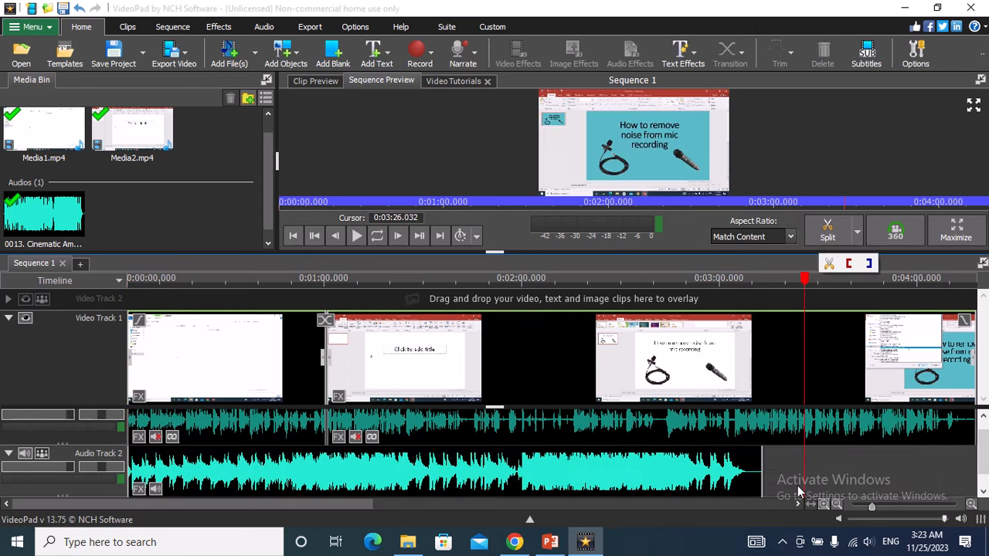
pyautogui.click(778, 483)
pyautogui.hotkey('ctrl', 'v')
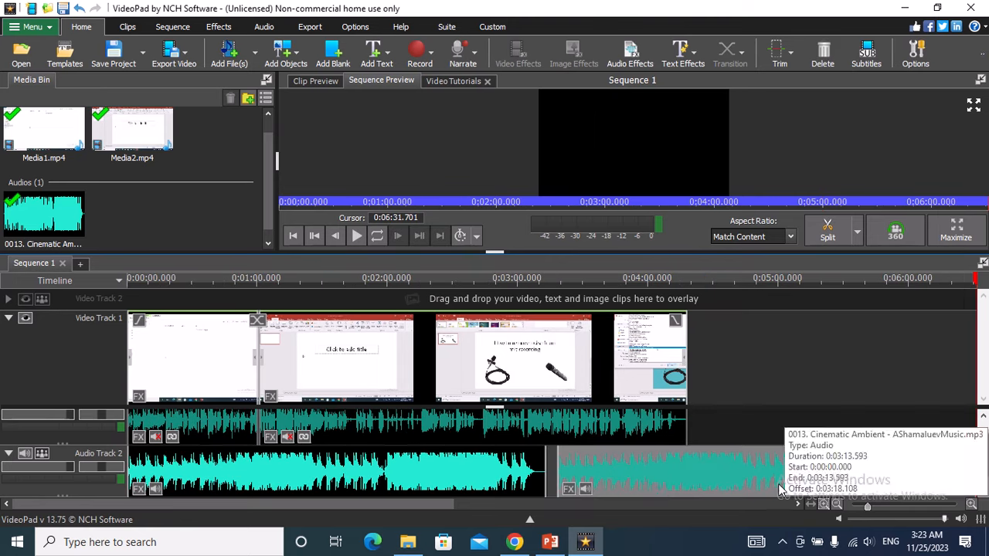
pyautogui.moveTo(658, 483); pyautogui.dragTo(646, 479)
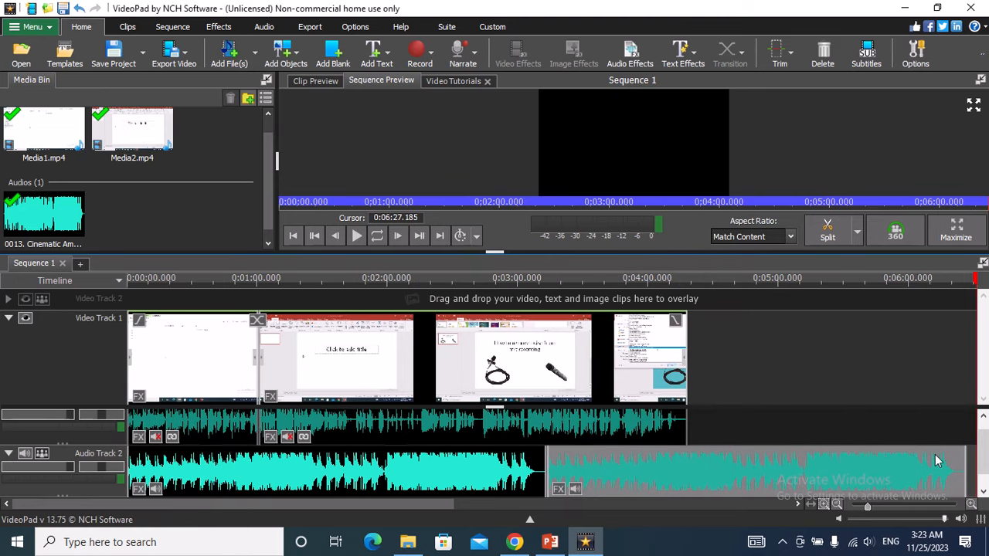
pyautogui.moveTo(961, 461); pyautogui.dragTo(687, 477)
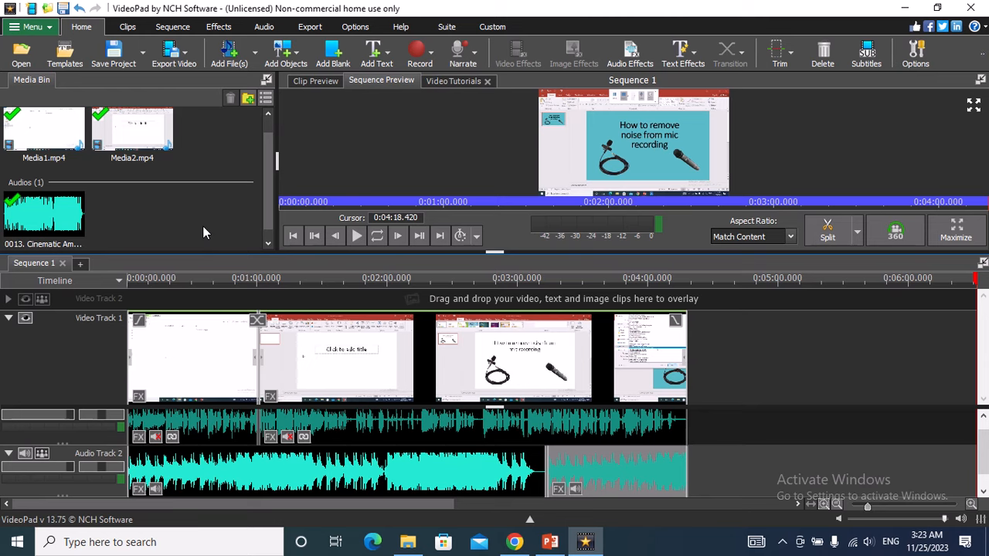
# Import the Thumbnails image from Local Disk (E:) into the project.
pyautogui.click(29, 55)
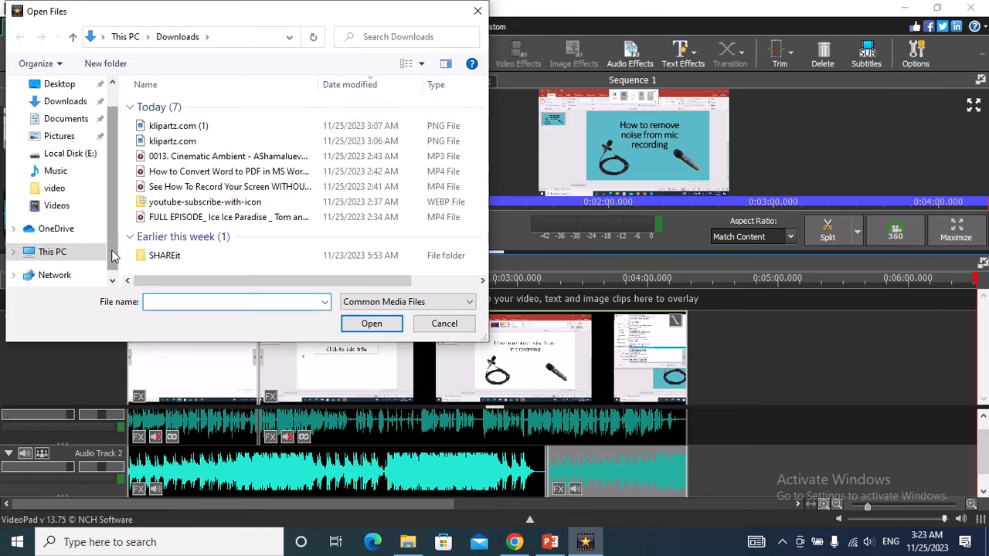
pyautogui.click(73, 154)
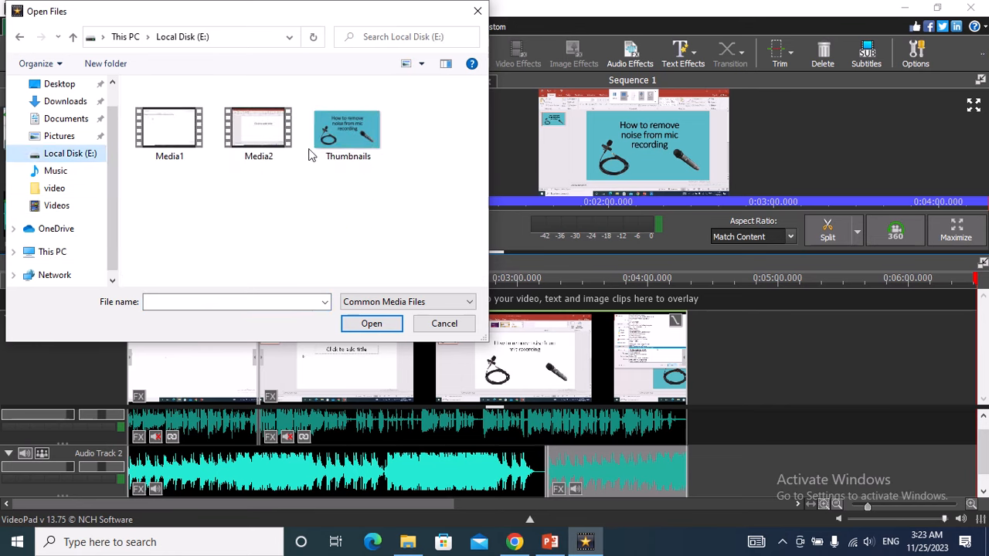
pyautogui.click(345, 149)
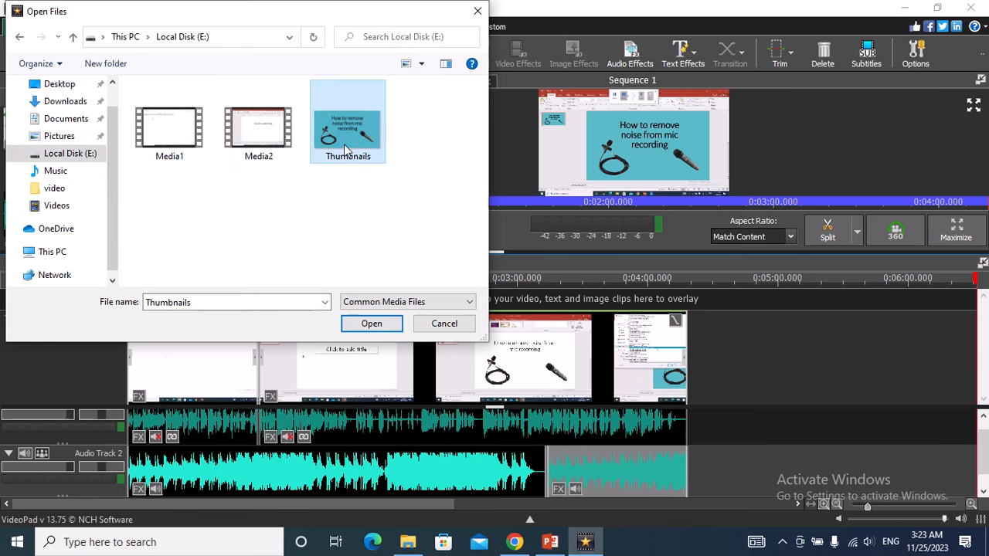
pyautogui.click(371, 324)
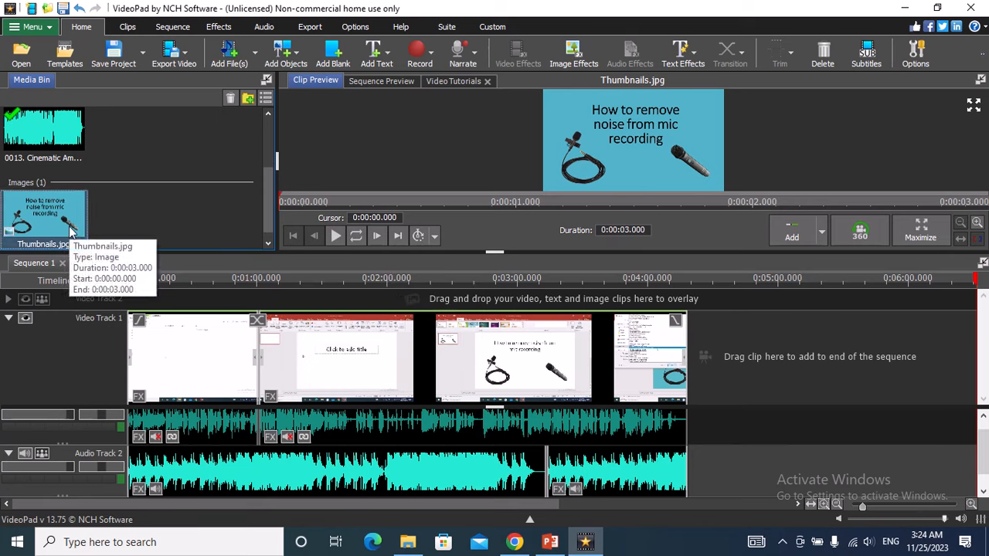
# Place the Thumbnails image at the start of Video Track 2 and extend its duration to 0:00:15.012.
pyautogui.moveTo(70, 229); pyautogui.dragTo(151, 306)
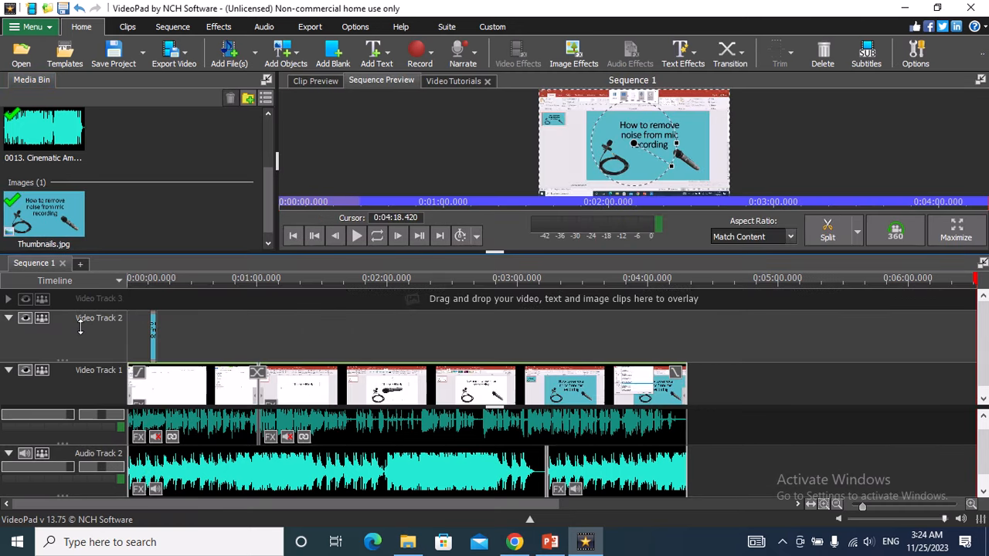
pyautogui.moveTo(152, 329)
pyautogui.mouseDown()
pyautogui.moveTo(127, 329)
pyautogui.moveTo(157, 338)
pyautogui.mouseUp()
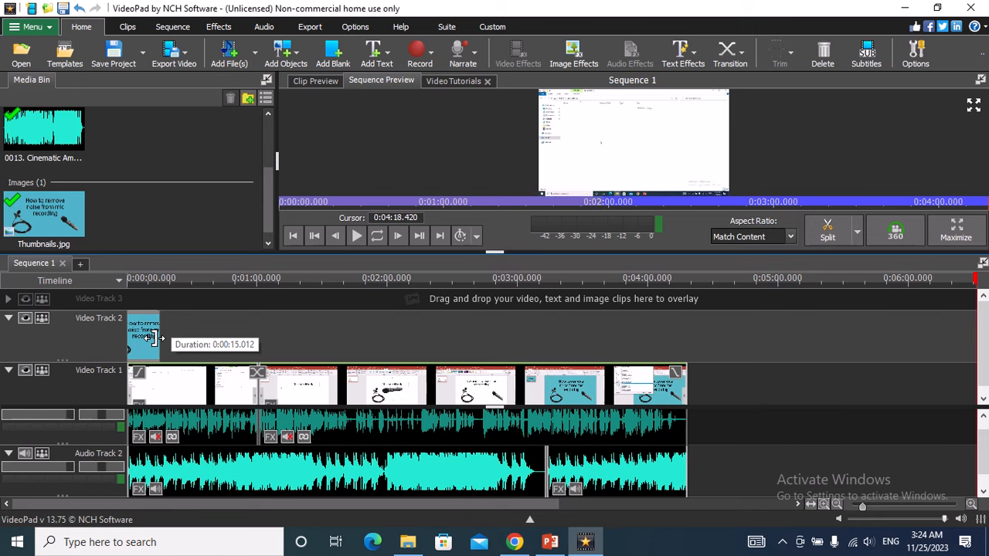
pyautogui.moveTo(154, 338); pyautogui.dragTo(157, 343)
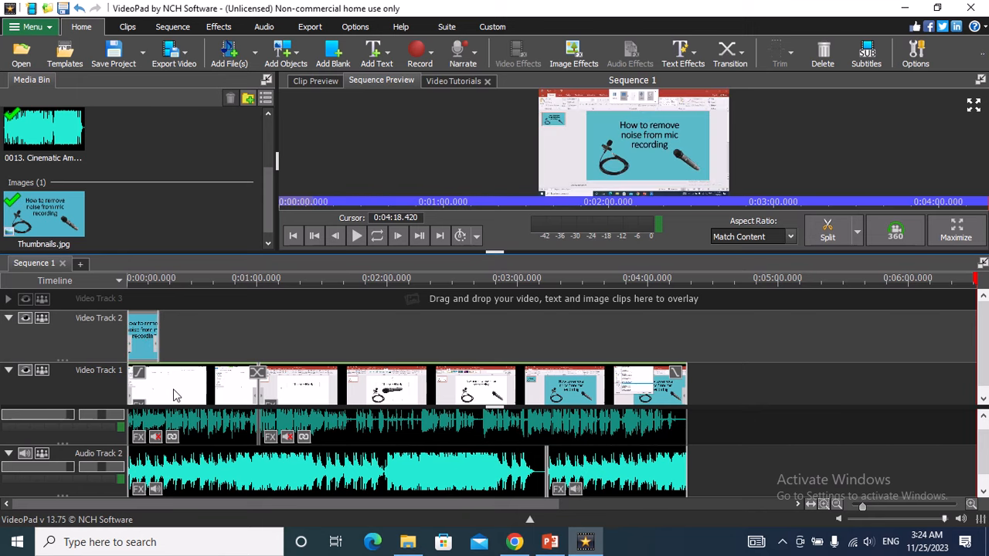
# Move the thumbnail clip to the start of Video Track 1 and line up both recordings directly after it without gaps.
pyautogui.moveTo(173, 395); pyautogui.dragTo(221, 393)
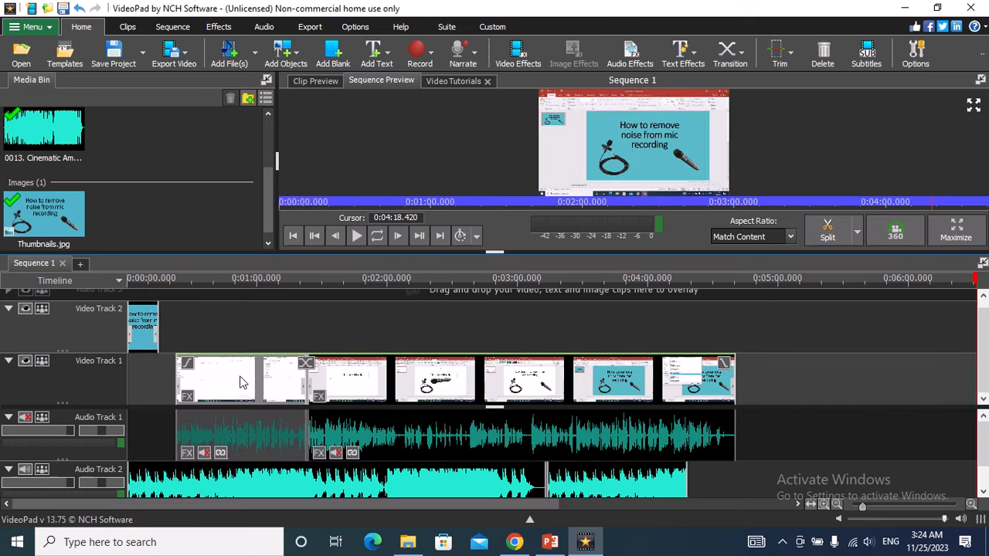
pyautogui.click(153, 340)
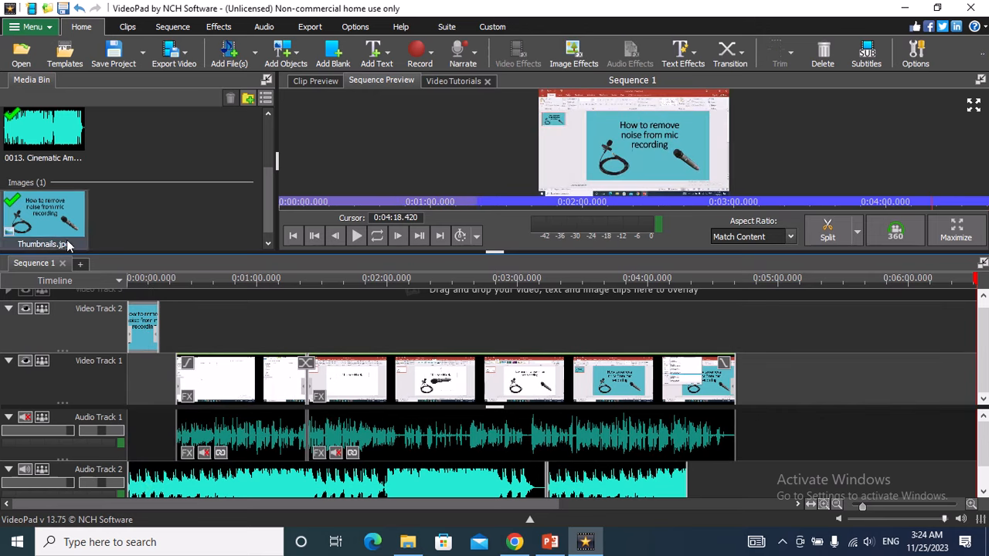
pyautogui.moveTo(67, 245); pyautogui.dragTo(146, 373)
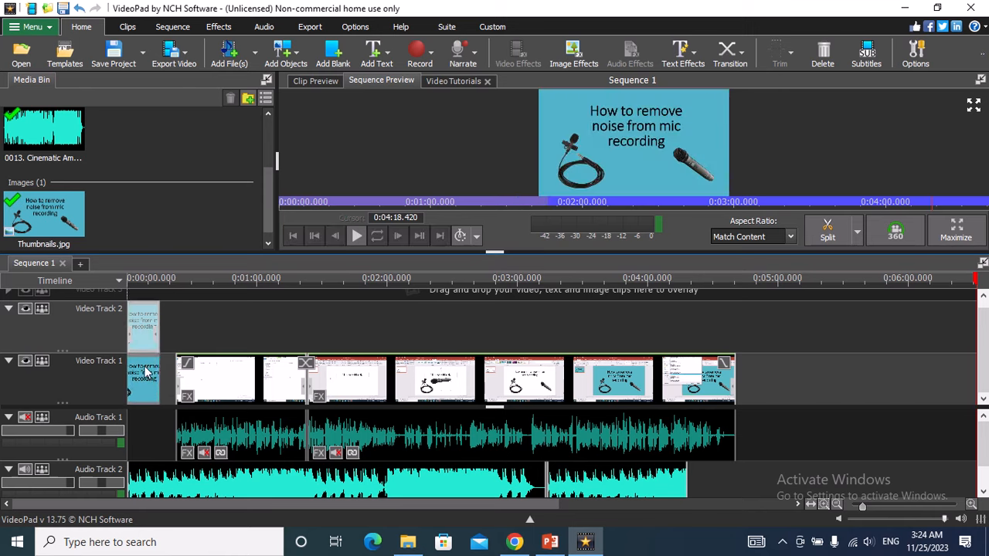
pyautogui.moveTo(204, 382); pyautogui.dragTo(196, 388)
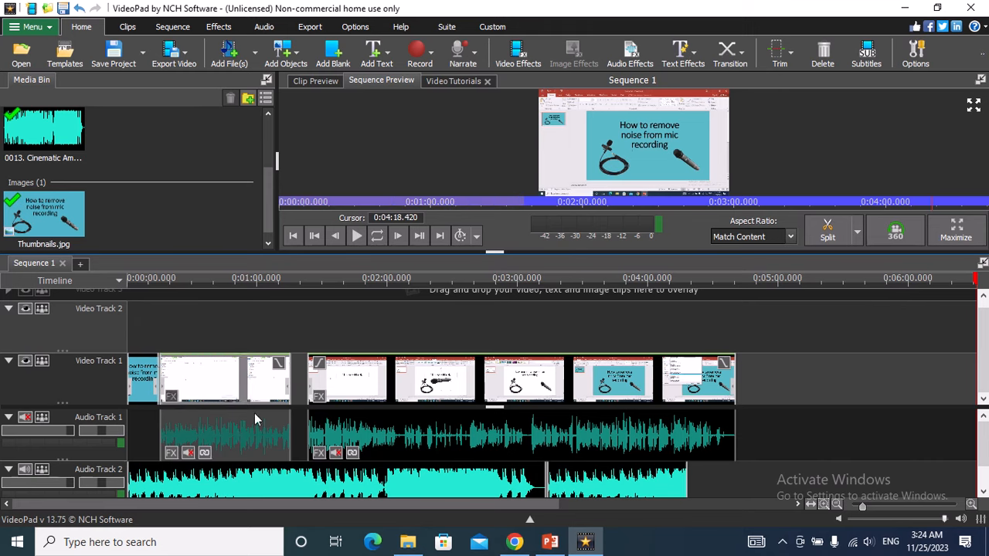
pyautogui.moveTo(348, 399); pyautogui.dragTo(338, 399)
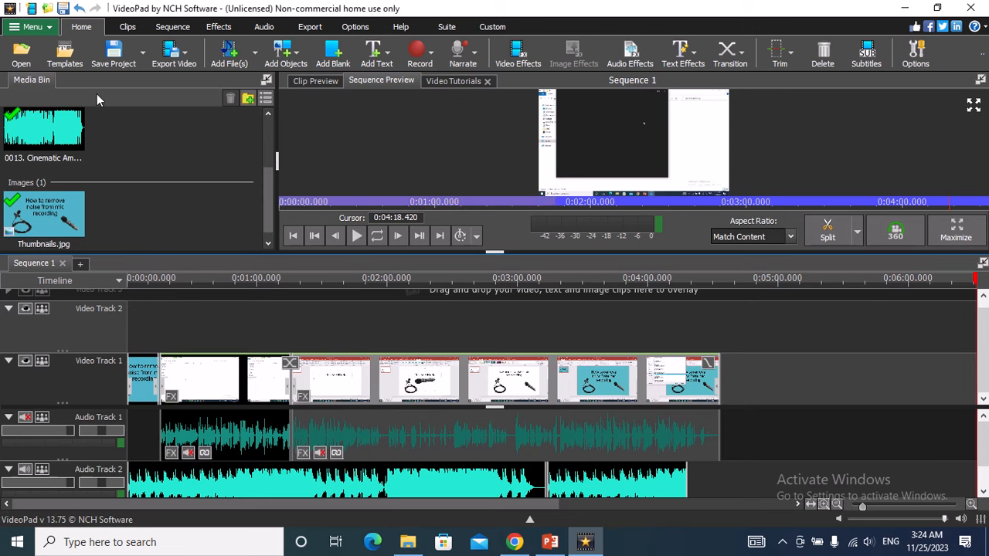
# Import the youtube-subscribe-with-icon image from the Downloads folder into the project.
pyautogui.click(34, 64)
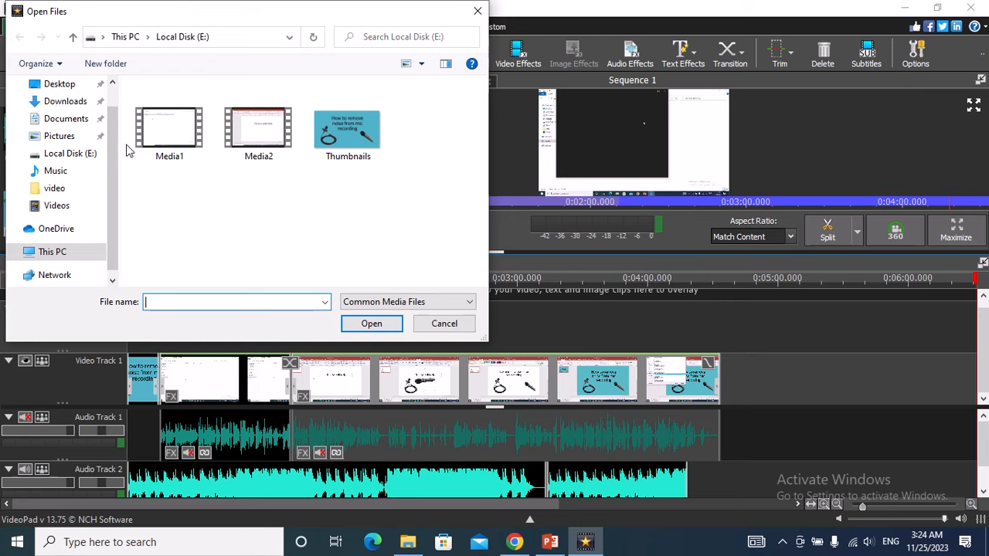
pyautogui.click(113, 98)
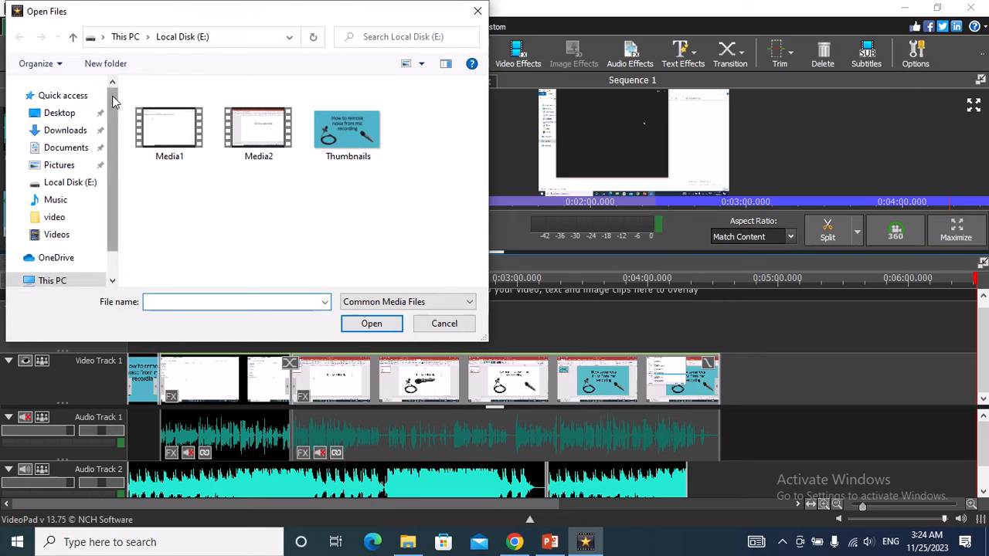
pyautogui.click(72, 131)
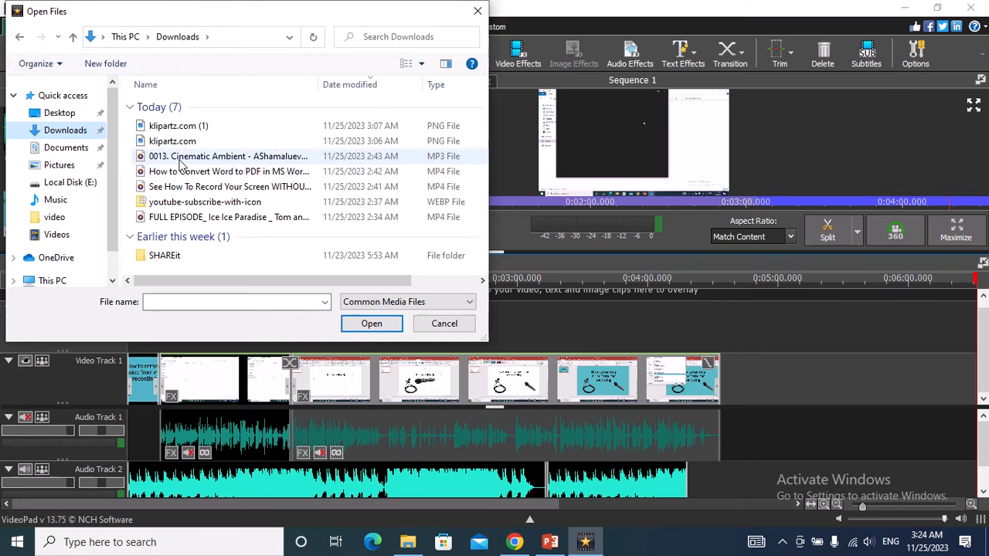
pyautogui.click(189, 203)
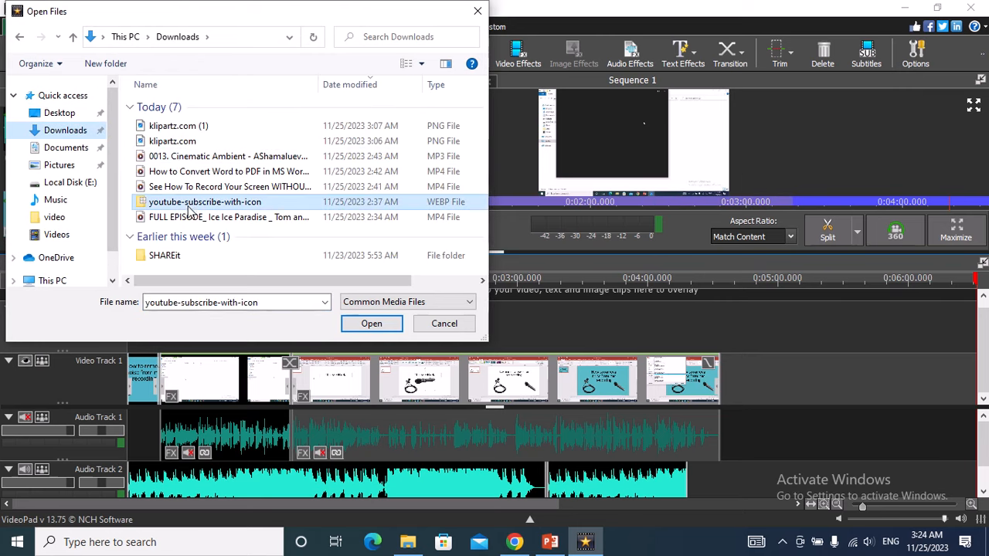
pyautogui.click(370, 323)
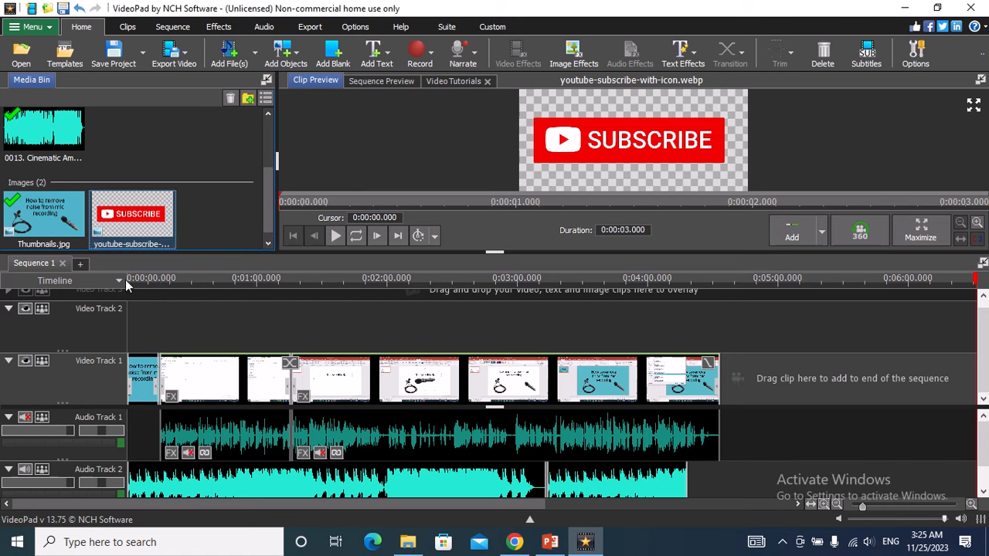
# Overlay the subscribe image at the start of Video Track 2 for 0:00:20.350 and shrink it into the frame's lower-right corner.
pyautogui.moveTo(136, 218); pyautogui.dragTo(172, 341)
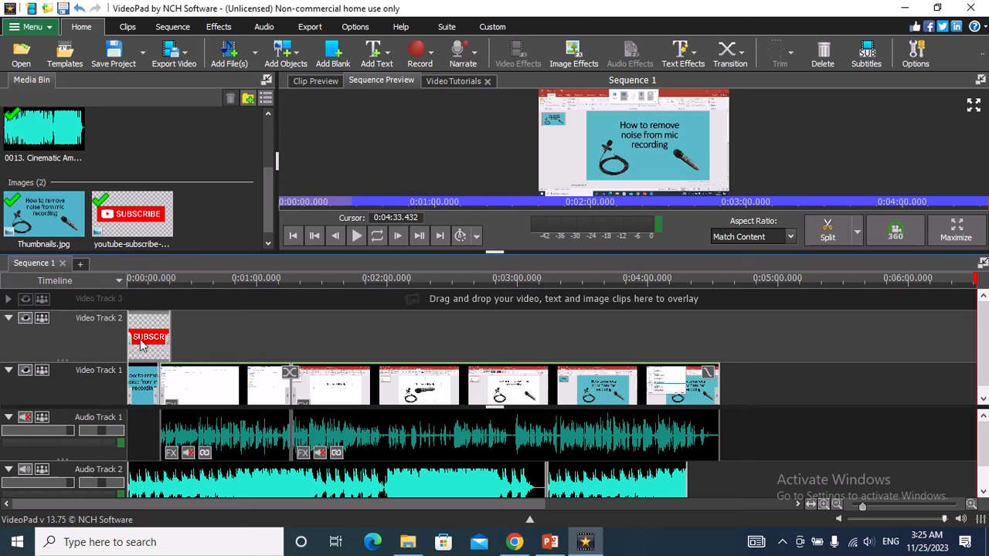
pyautogui.click(142, 344)
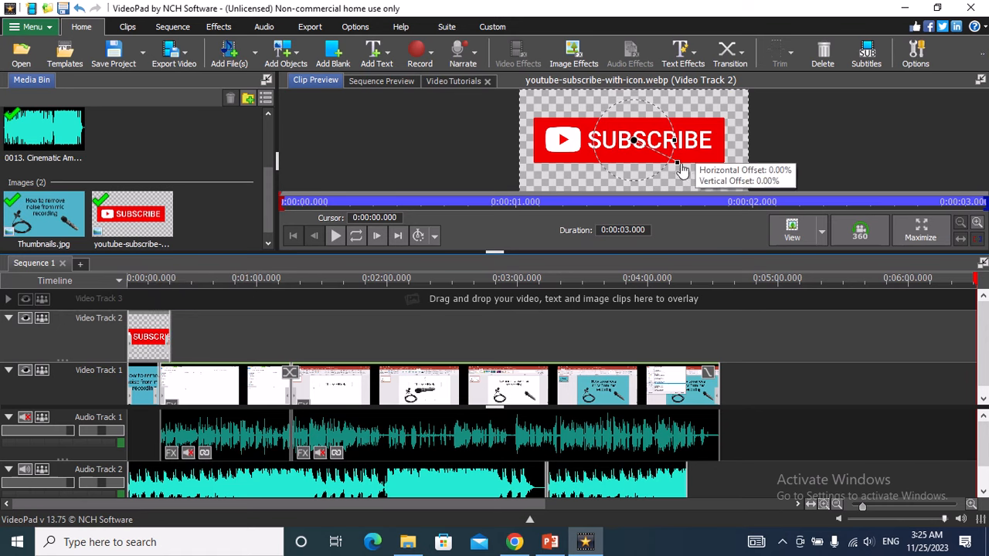
pyautogui.moveTo(680, 169); pyautogui.dragTo(719, 182)
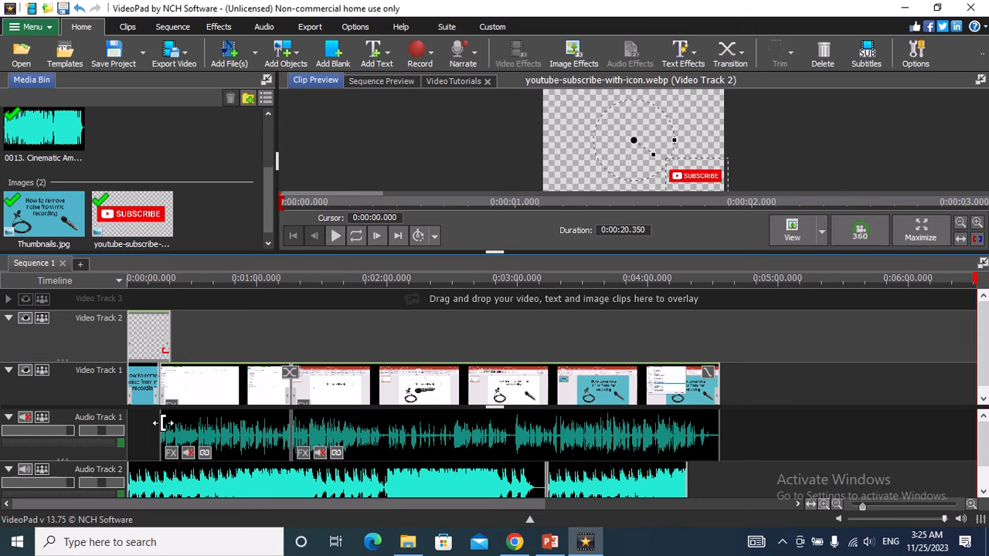
# Play the sequence from near its beginning to check the thumbnail, subscribe overlay and background music.
pyautogui.click(140, 404)
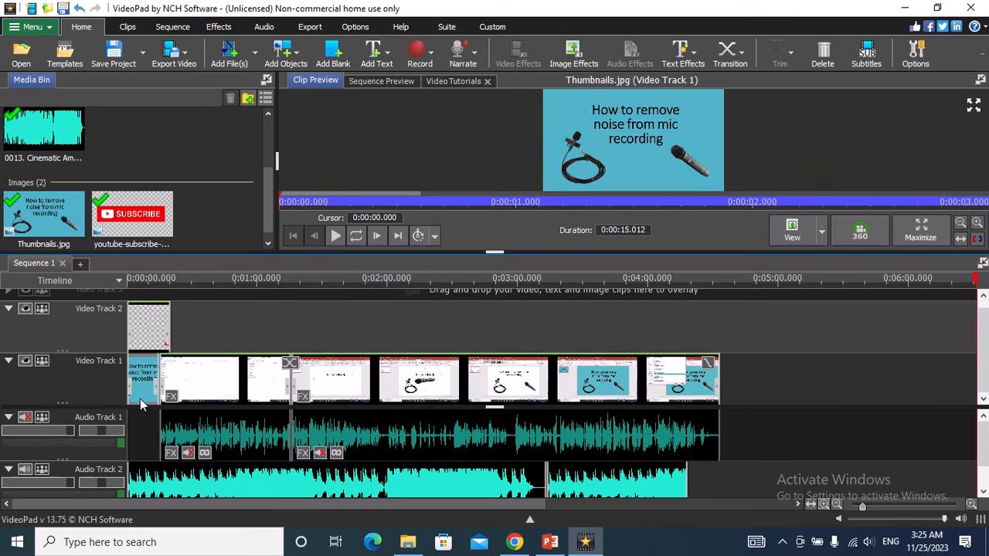
pyautogui.click(137, 448)
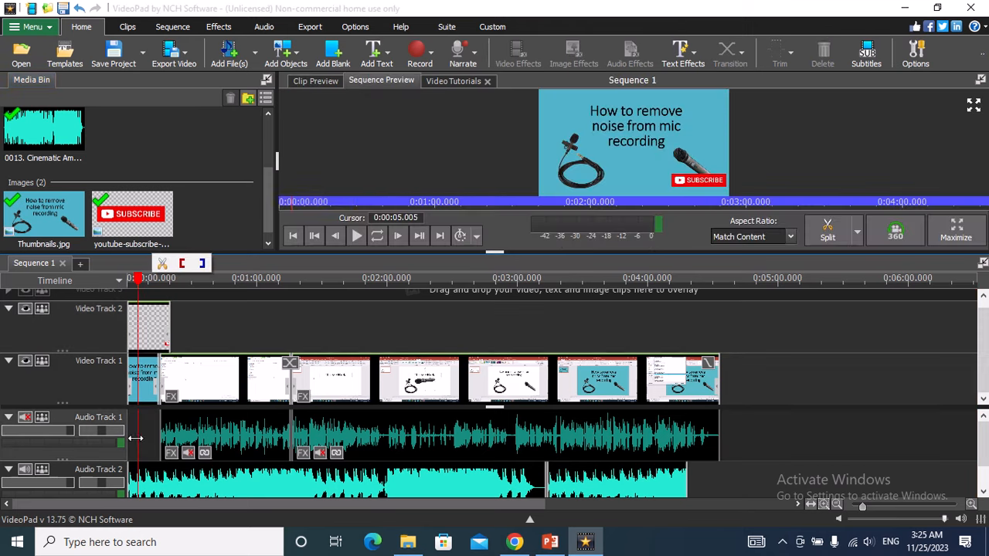
pyautogui.click(131, 283)
pyautogui.click(130, 283)
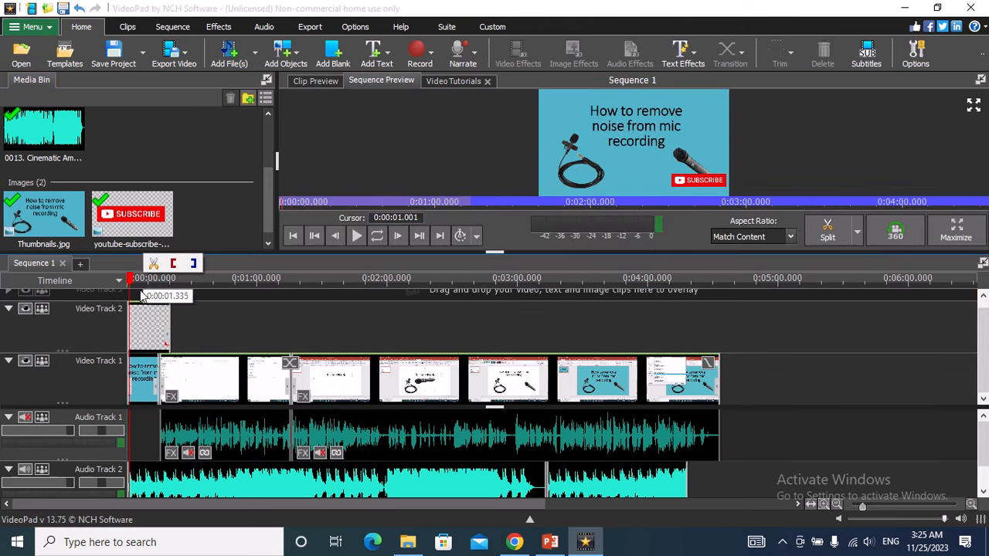
pyautogui.click(357, 239)
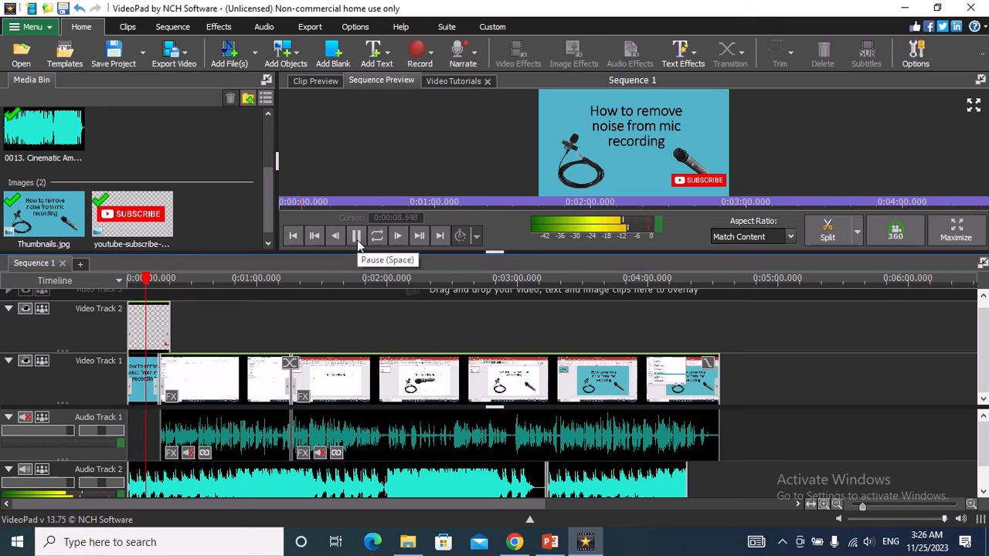
pyautogui.click(356, 236)
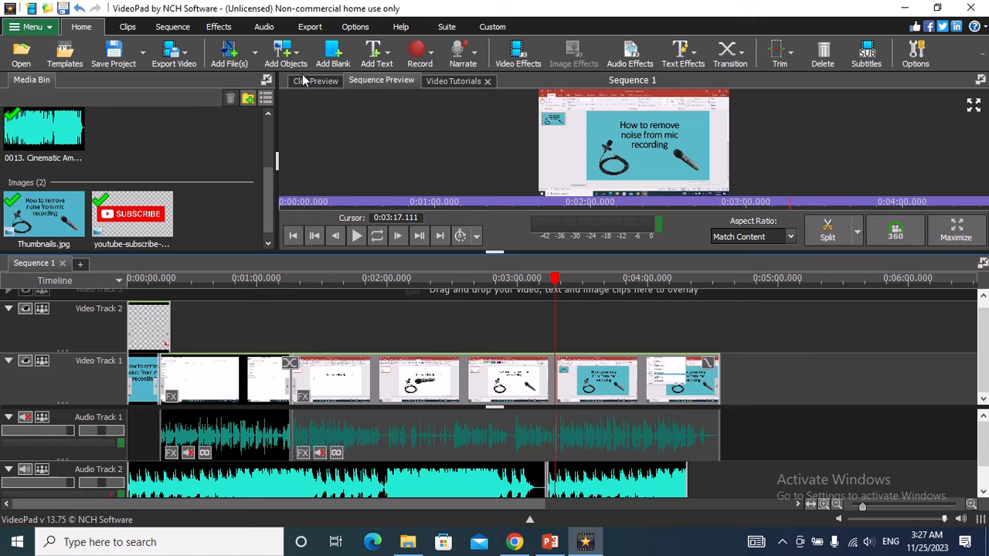
pyautogui.click(371, 65)
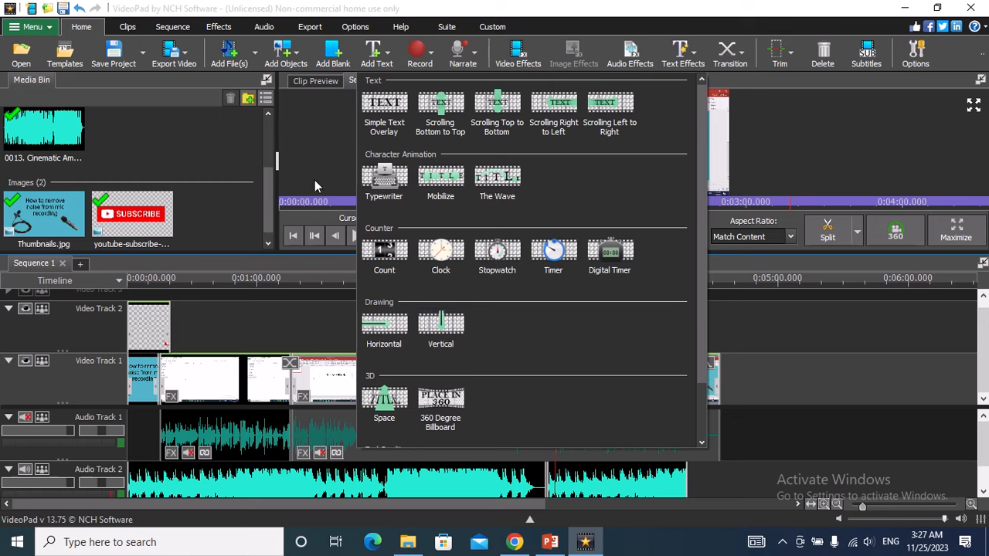
pyautogui.click(294, 316)
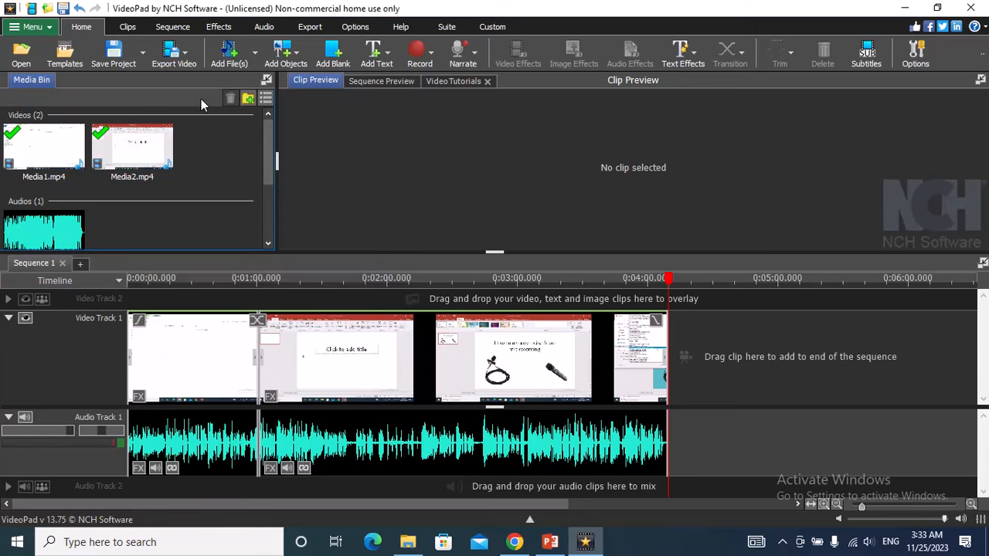
# Export the sequence as an .mp4 video file named Untitled, with content-matched 1366 x 768 resolution and Variable (Smart Max 15fps) frame rate.
pyautogui.click(184, 63)
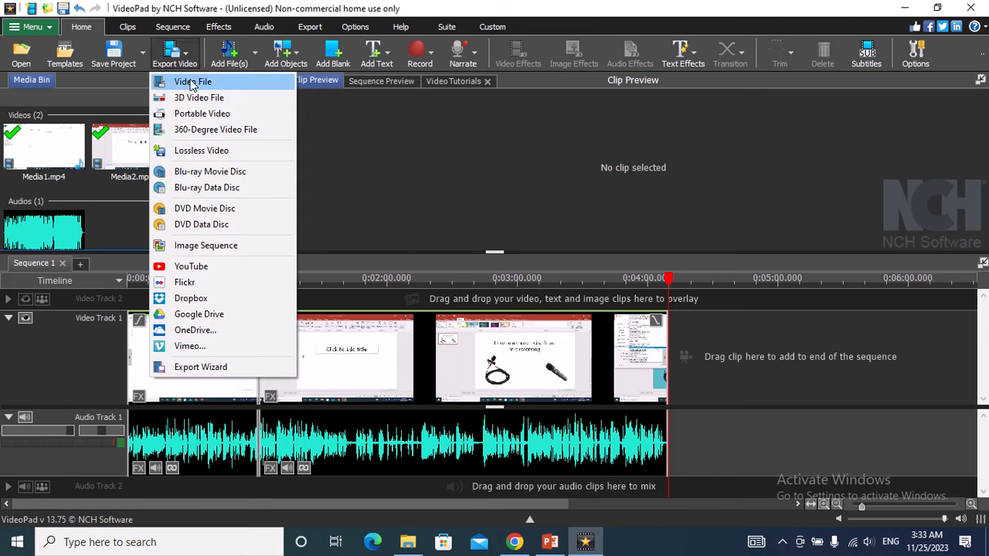
pyautogui.click(192, 82)
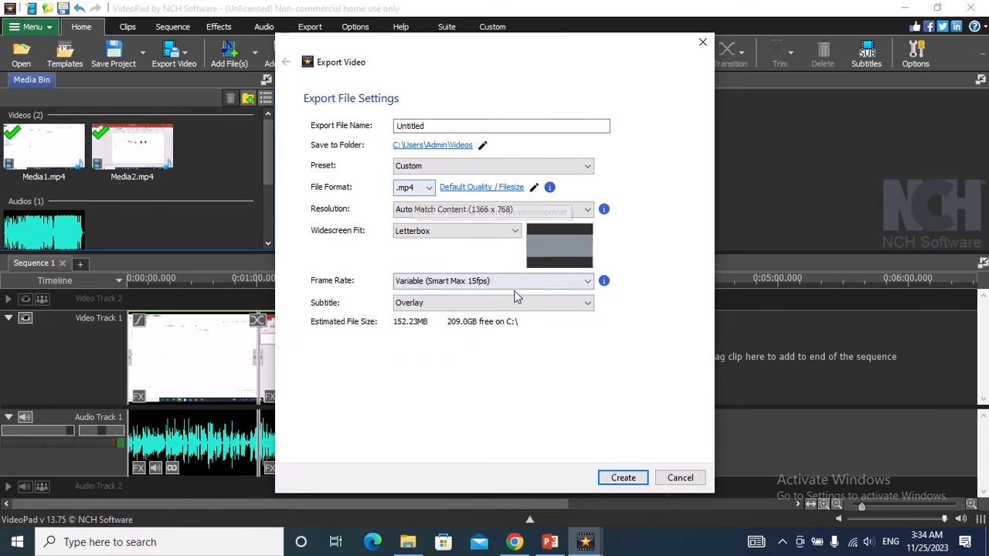
pyautogui.click(622, 477)
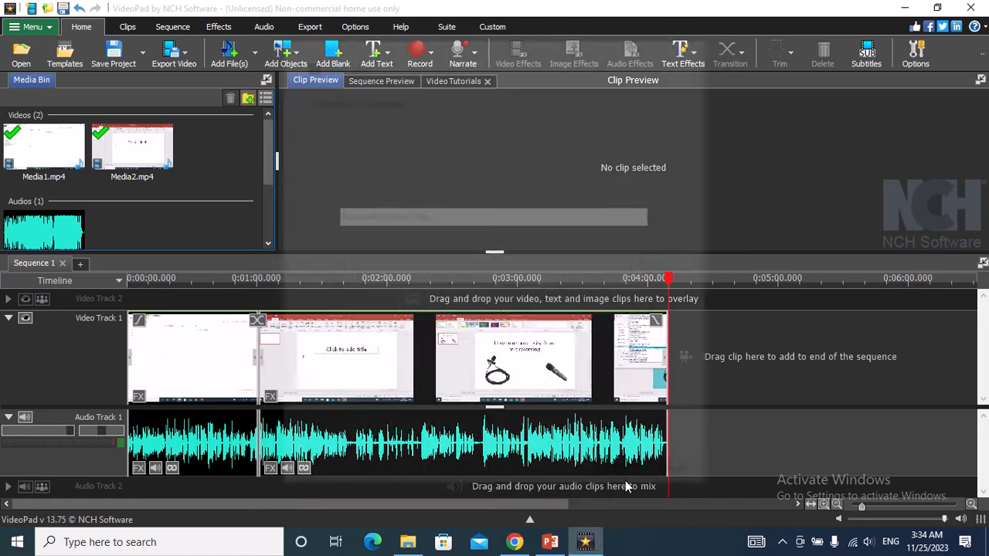